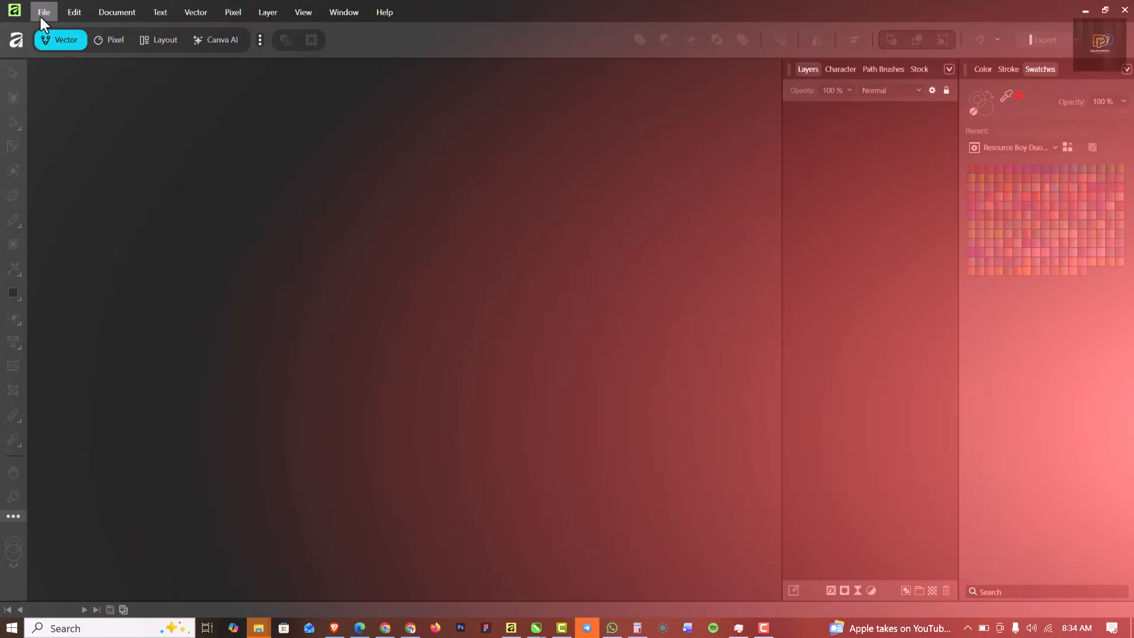
# Create a 1920 × 1080 px document from the YOUTUBE preset and set the workspace to Vector
pyautogui.click(43, 19)
pyautogui.click(61, 54)
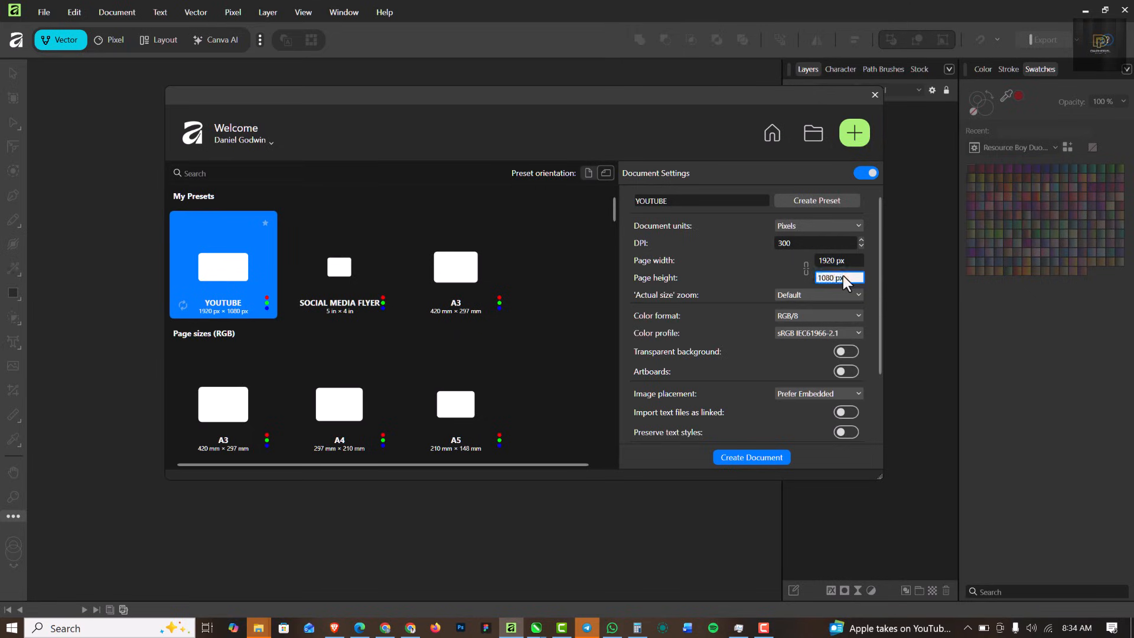
pyautogui.click(768, 460)
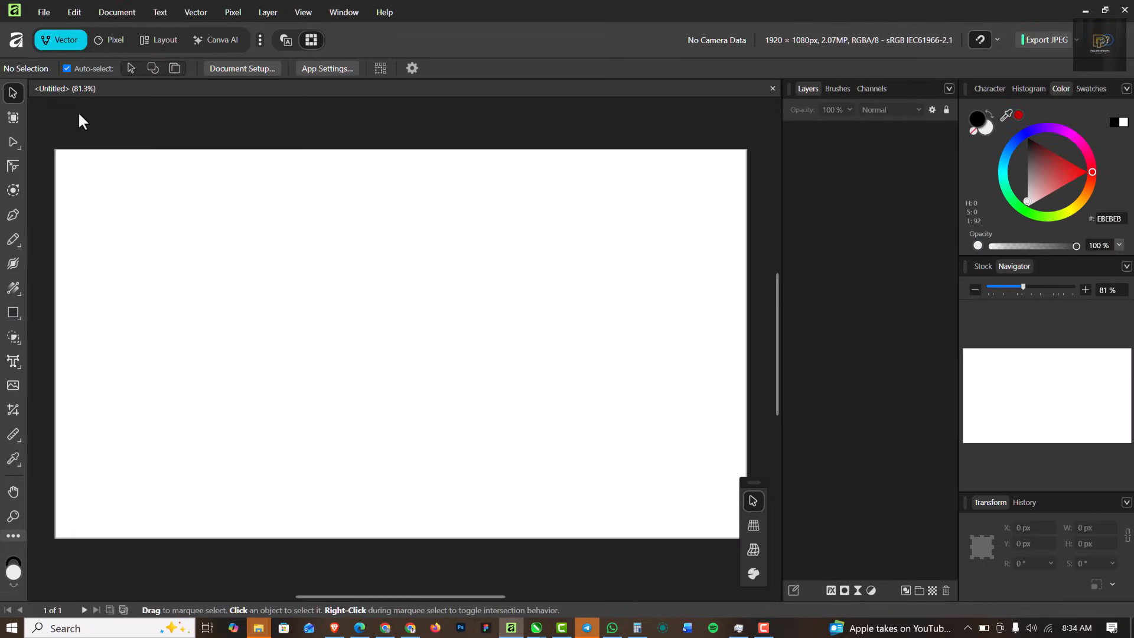
pyautogui.click(110, 41)
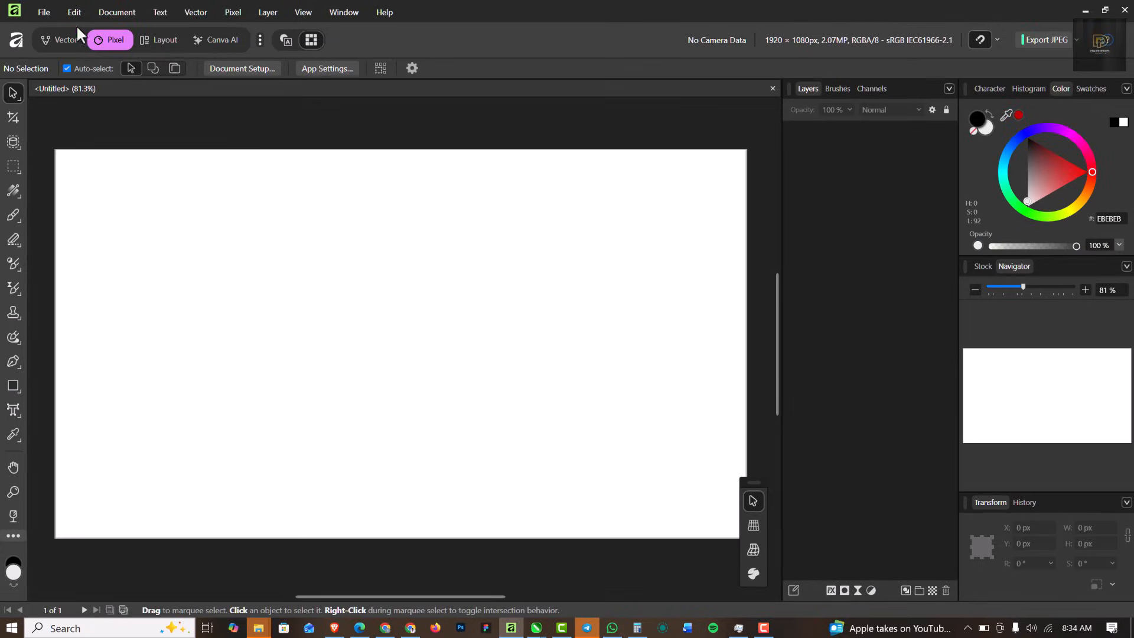
pyautogui.click(63, 39)
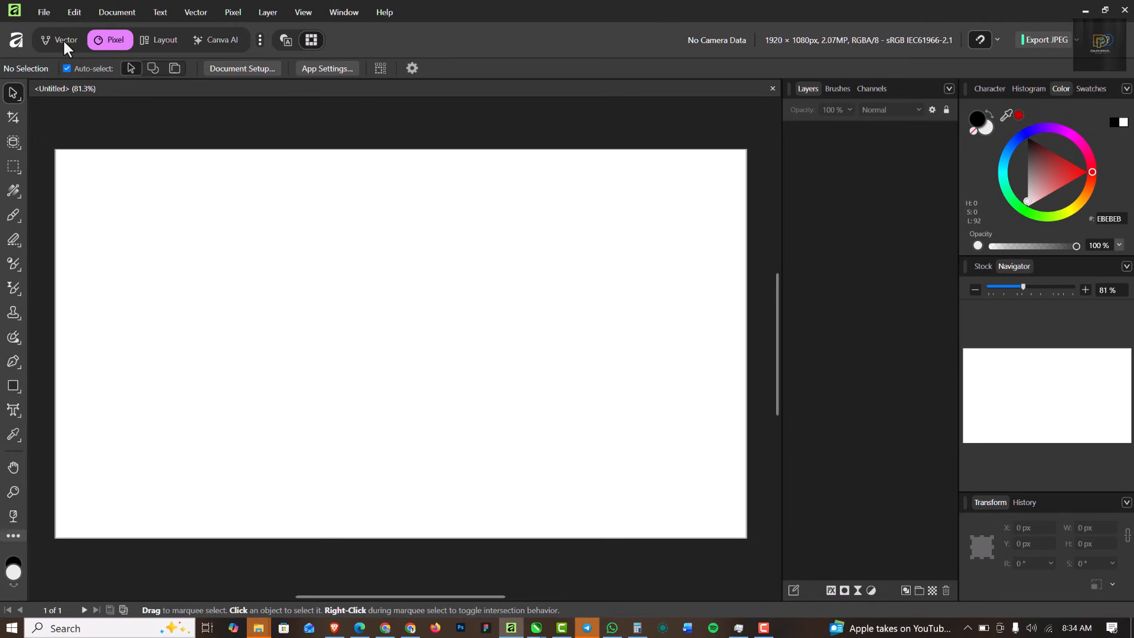
pyautogui.click(287, 39)
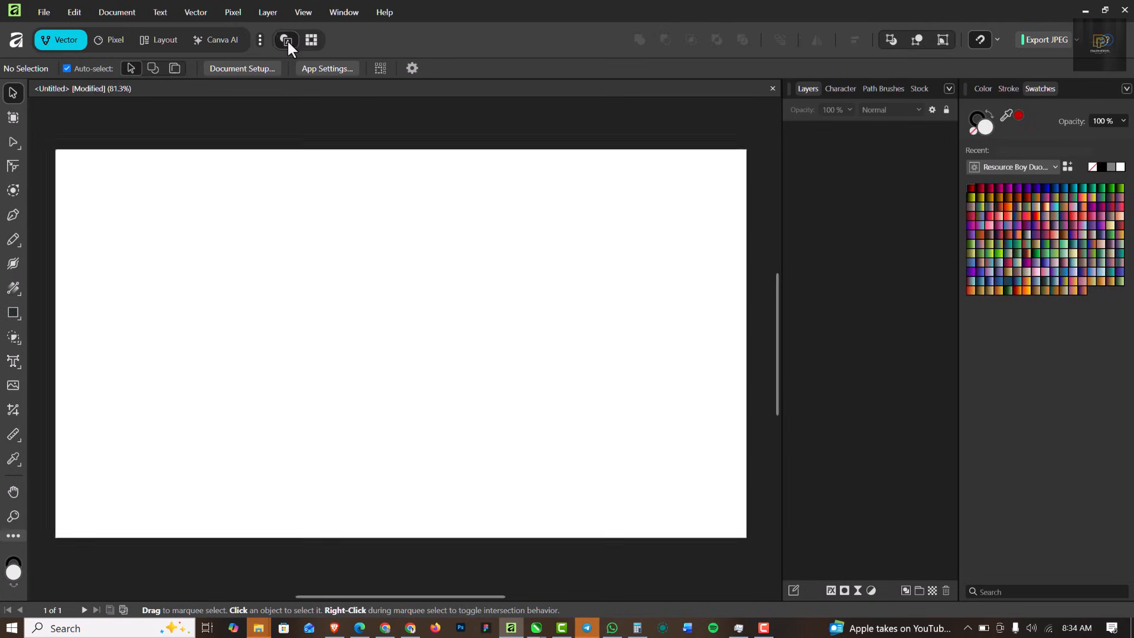
# Set the default stroke width to 1.5 pt and the fill to none for new shapes
pyautogui.click(1008, 88)
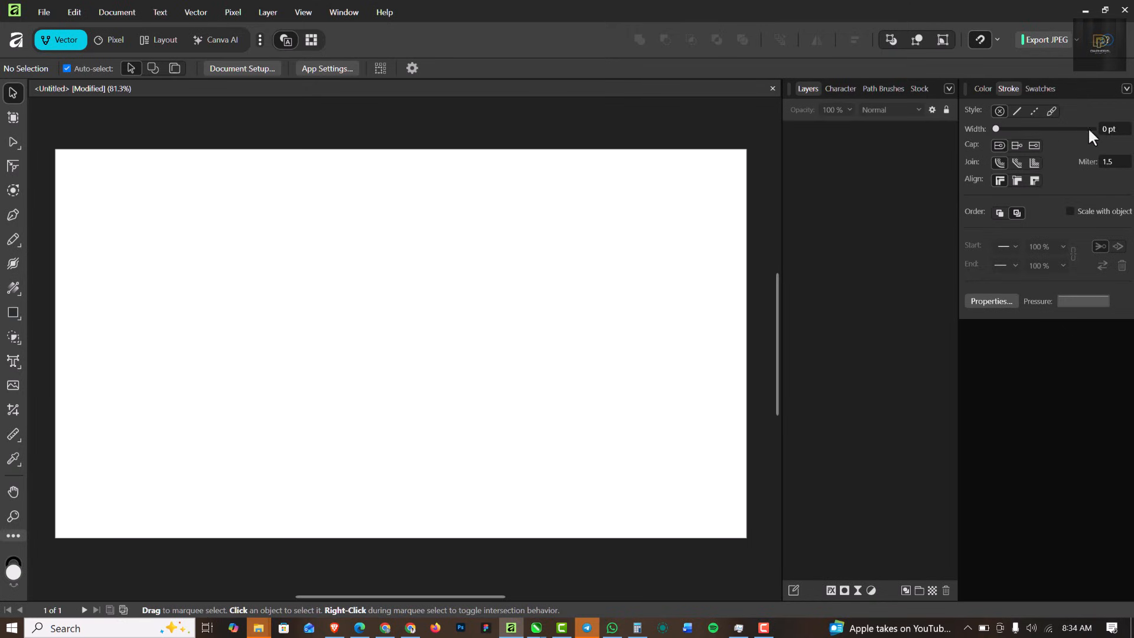
pyautogui.moveTo(996, 128); pyautogui.dragTo(1017, 135)
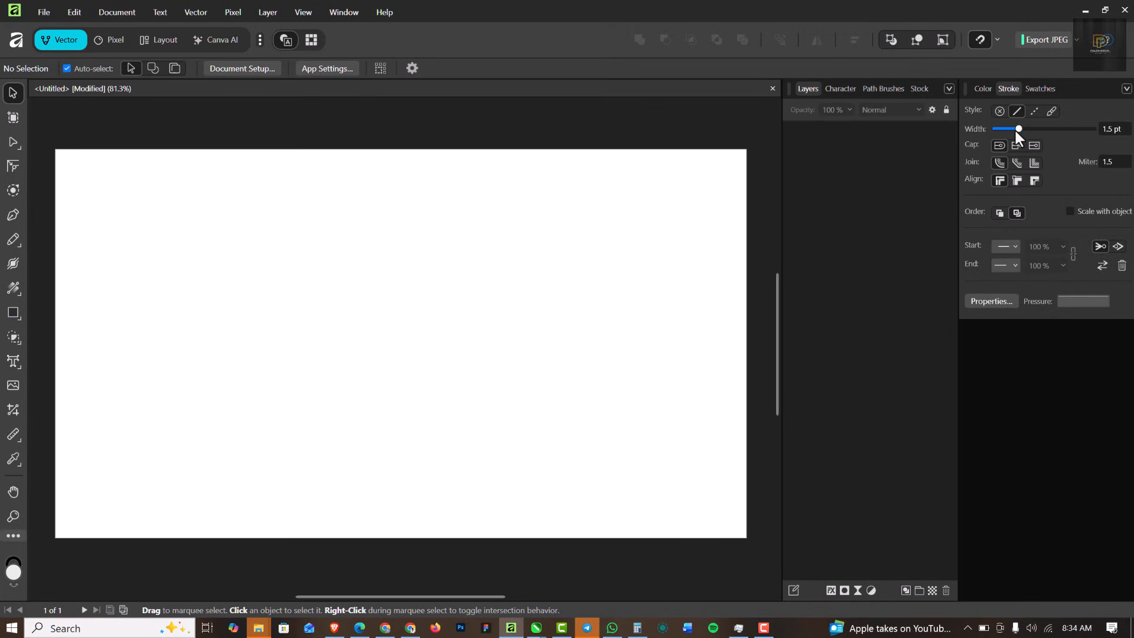
pyautogui.click(983, 88)
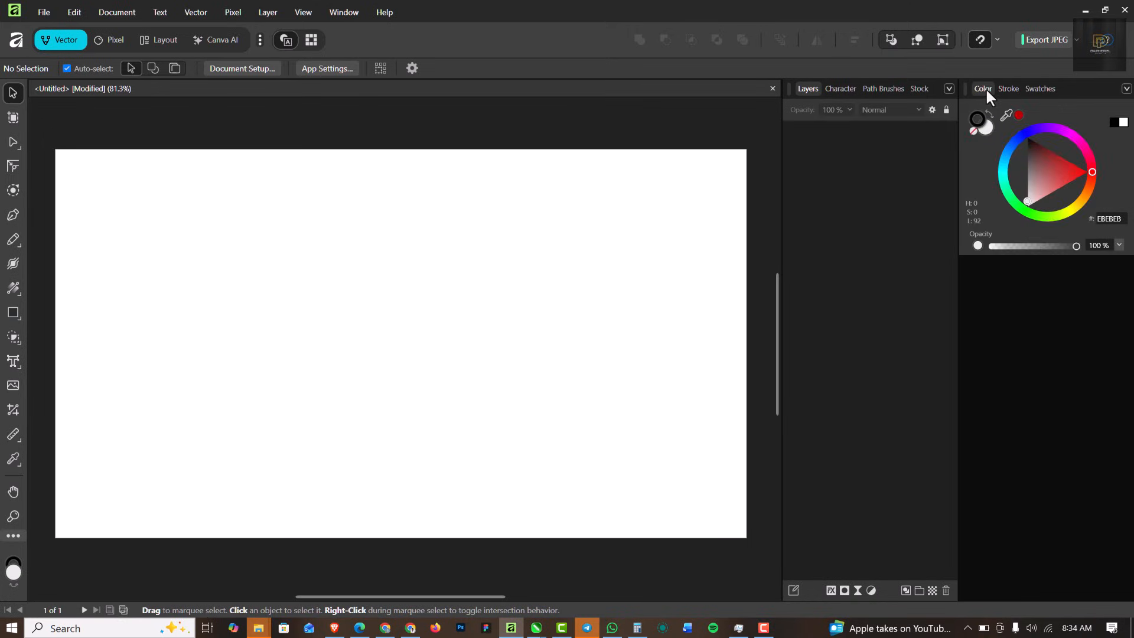
pyautogui.click(978, 119)
pyautogui.click(984, 130)
pyautogui.click(973, 130)
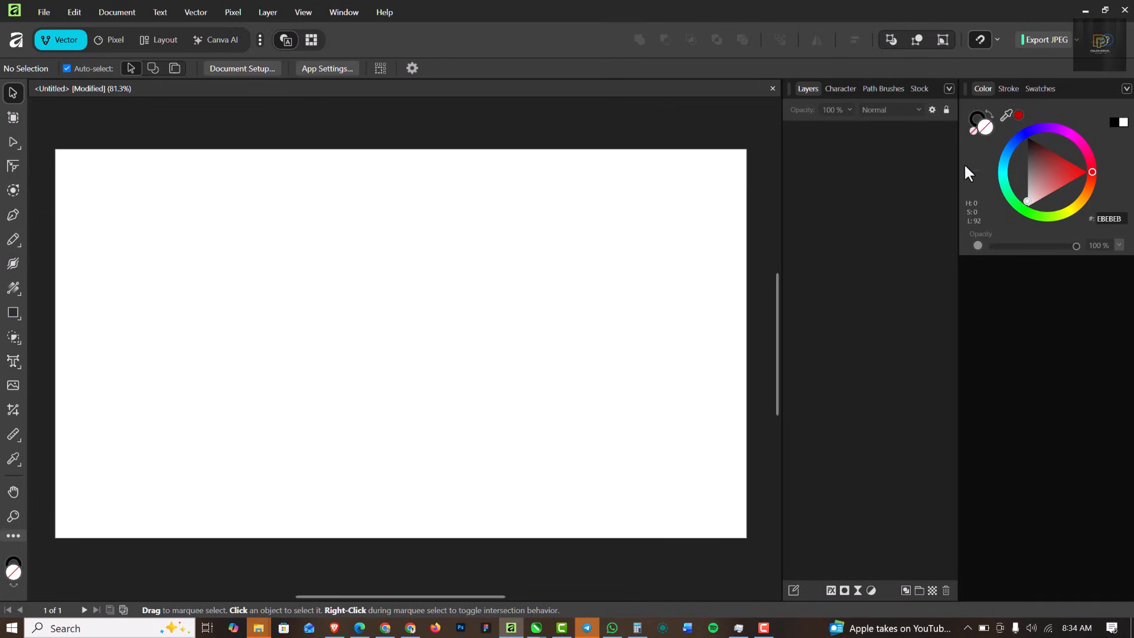
# Draw an outlined circle with the Ellipse tool and move it to the upper middle of the page
pyautogui.click(14, 314)
pyautogui.click(57, 27)
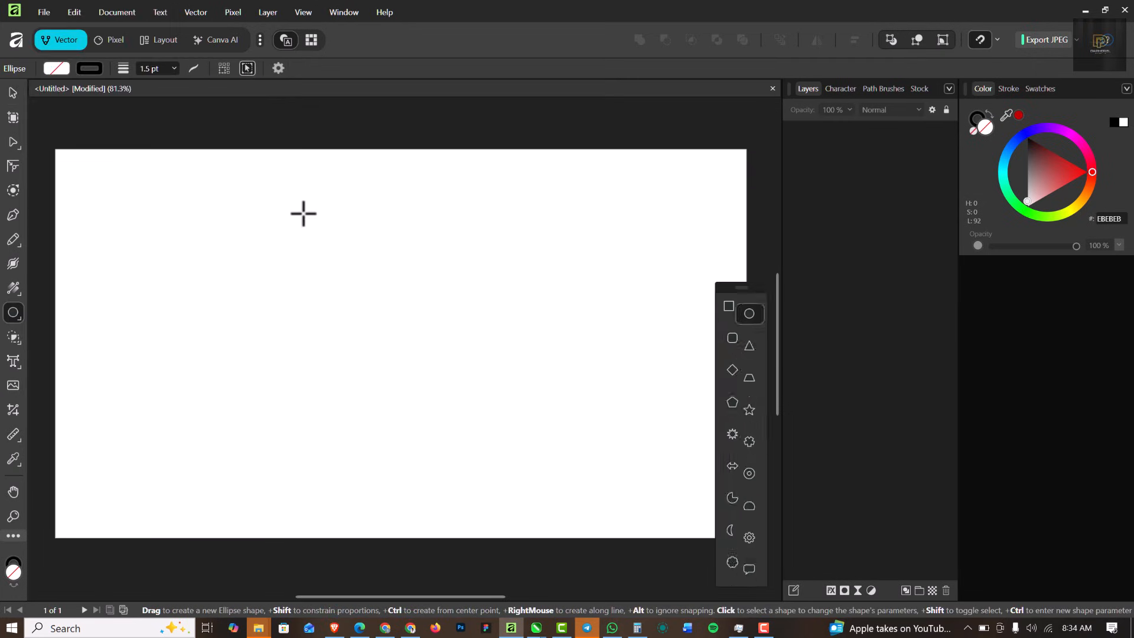
pyautogui.moveTo(302, 220); pyautogui.dragTo(366, 279)
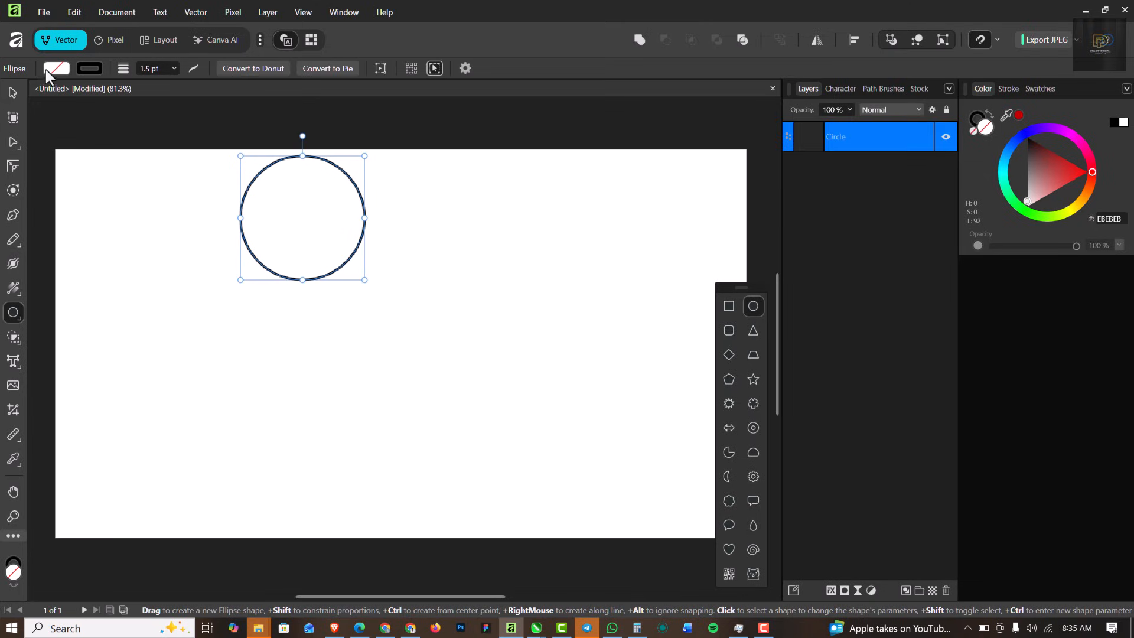
pyautogui.click(12, 92)
pyautogui.moveTo(343, 178); pyautogui.dragTo(428, 216)
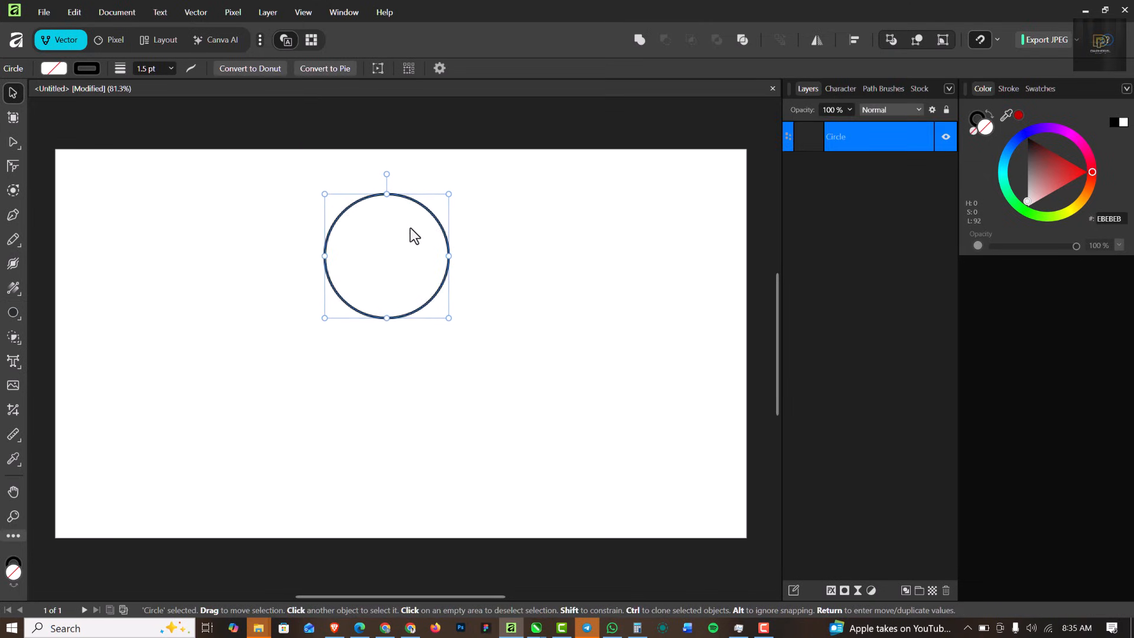
# Duplicate the circle and scale the copy down about its centre to roughly 60% to form a concentric inner circle
pyautogui.scroll(5, 401, 212)
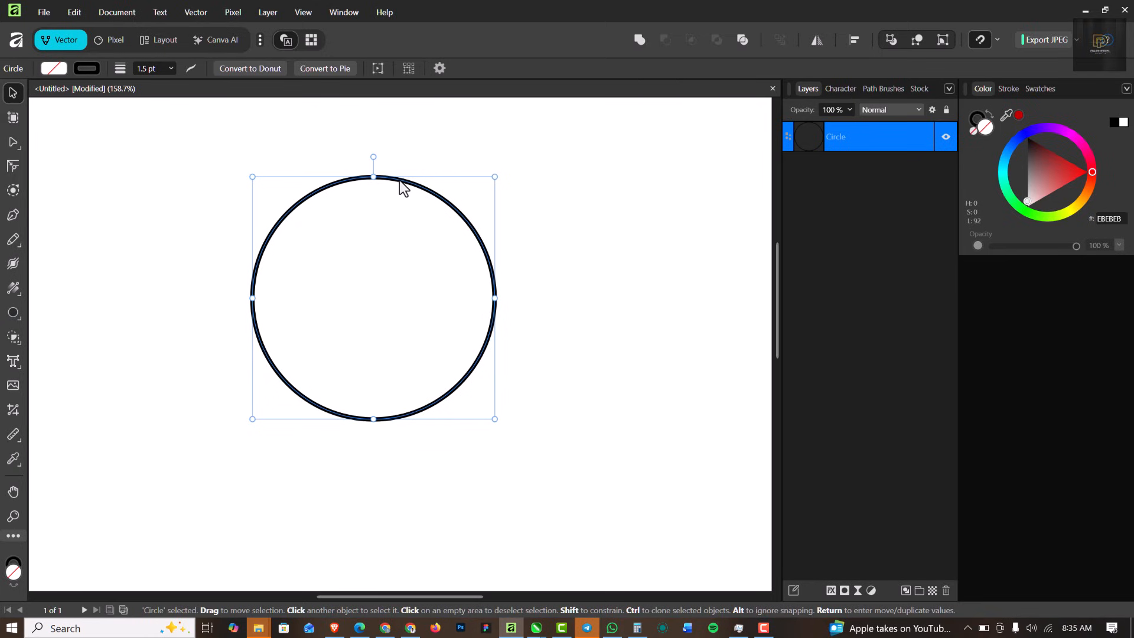
pyautogui.hotkey('ctrl', 'j')
pyautogui.moveTo(494, 177); pyautogui.dragTo(448, 232)
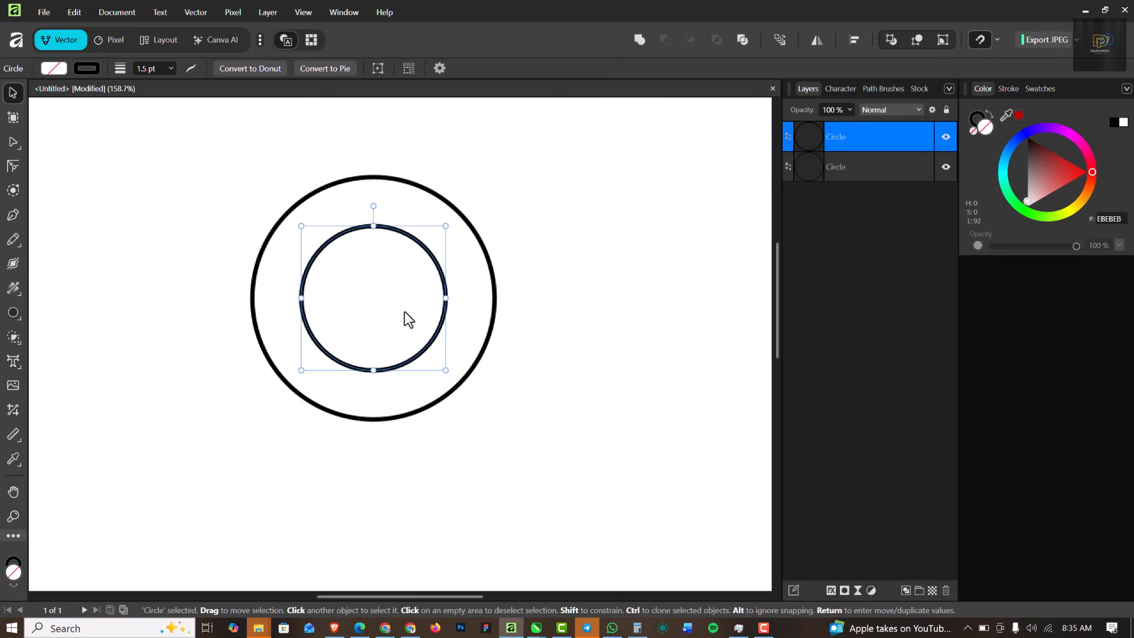
# Duplicate both concentric circles and move the copies straight down, leaving a small gap below the original pair
pyautogui.keyDown('shift'); pyautogui.click(405, 183); pyautogui.keyUp('shift')
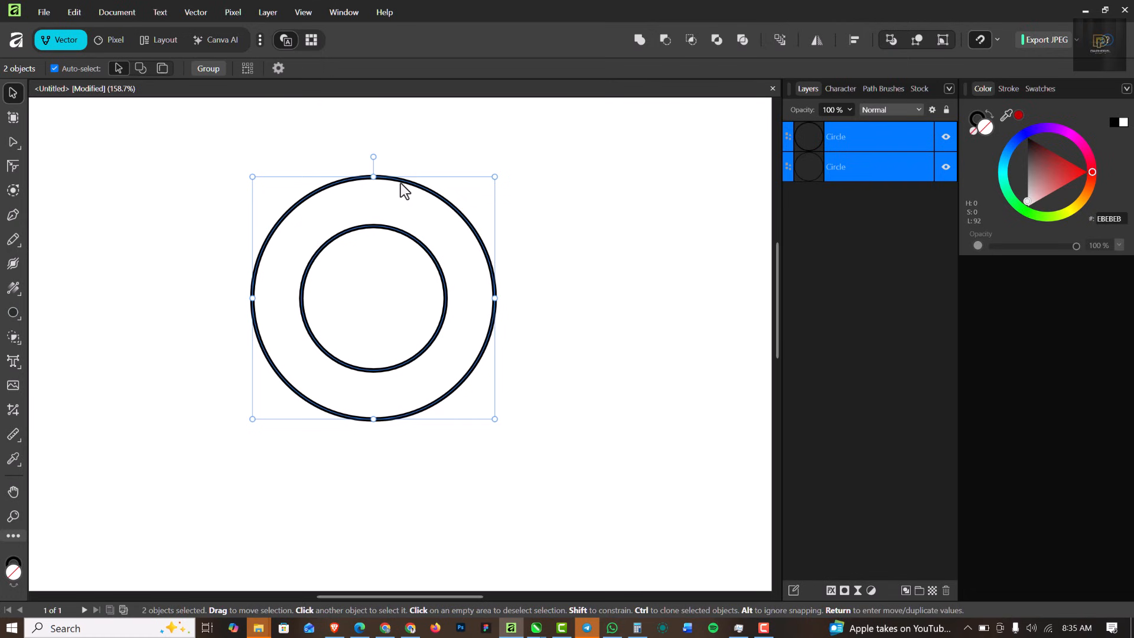
pyautogui.hotkey('ctrl', 'j')
pyautogui.hotkey('shift', 'Down')
pyautogui.hotkey('shift', 'Down')
pyautogui.hotkey('shift', 'Down')
pyautogui.hotkey('shift', 'Down')
pyautogui.hotkey('shift', 'Down')
pyautogui.hotkey('shift', 'Down')
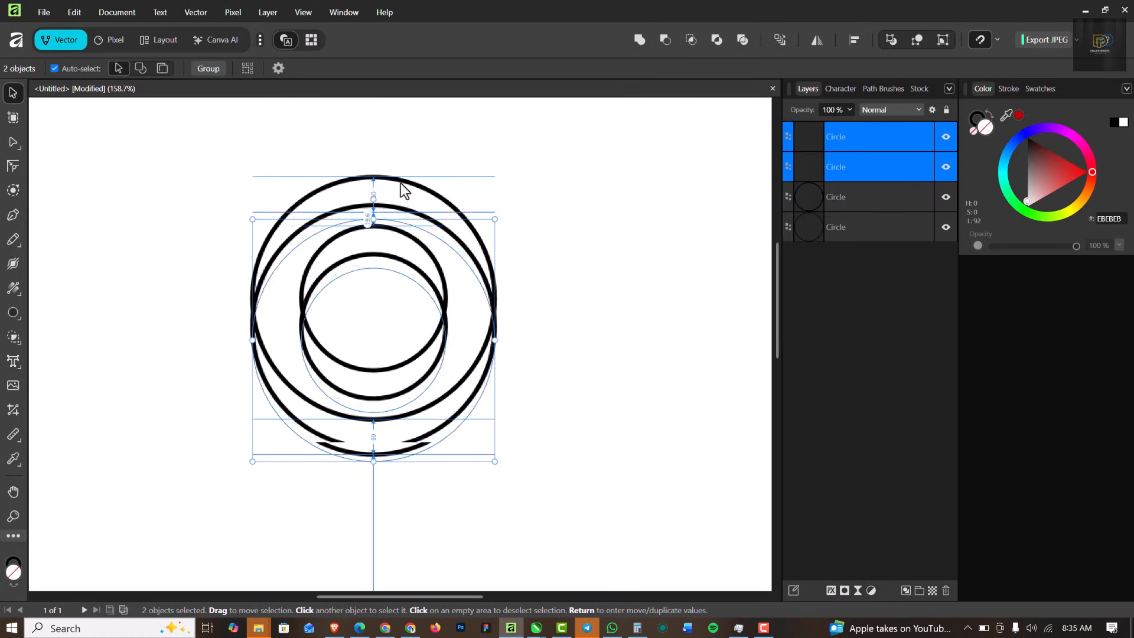
pyautogui.hotkey('shift', 'Down')
pyautogui.hotkey('shift', 'Down')
pyautogui.hotkey('shift', 'Down')
pyautogui.hotkey('shift', 'Down')
pyautogui.hotkey('shift', 'Down')
pyautogui.hotkey('shift', 'Down')
pyautogui.hotkey('shift', 'Down')
pyautogui.hotkey('shift', 'Down')
pyautogui.hotkey('shift', 'Down')
pyautogui.hotkey('shift', 'Down')
pyautogui.hotkey('shift', 'Down')
pyautogui.hotkey('shift', 'Down')
pyautogui.hotkey('shift', 'Down')
pyautogui.hotkey('shift', 'Down')
pyautogui.hotkey('shift', 'Down')
pyautogui.hotkey('shift', 'Down')
pyautogui.hotkey('shift', 'Down')
pyautogui.hotkey('shift', 'Down')
pyautogui.hotkey('shift', 'Down')
pyautogui.hotkey('shift', 'Down')
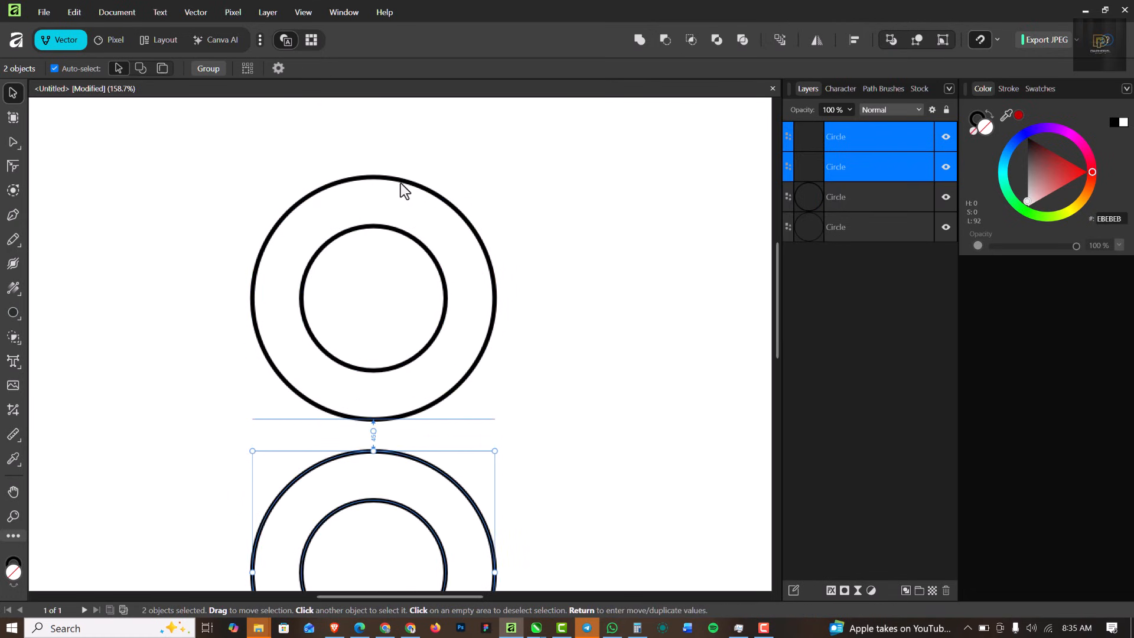
pyautogui.hotkey('shift', 'Down')
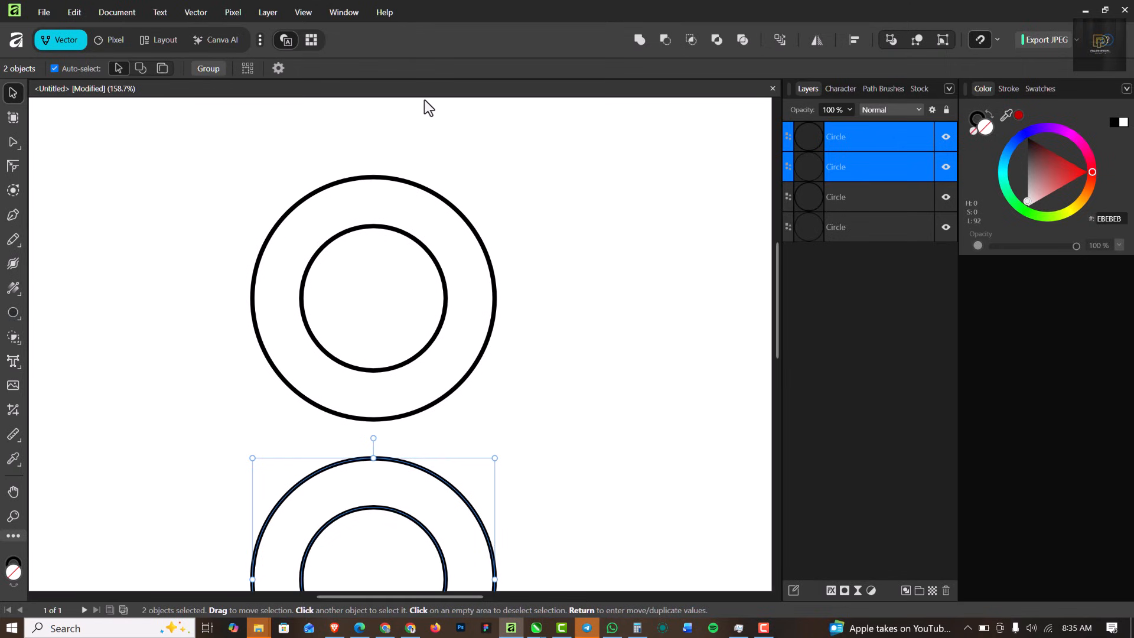
pyautogui.scroll(-3, 374, 304)
pyautogui.scroll(2, 305, 313)
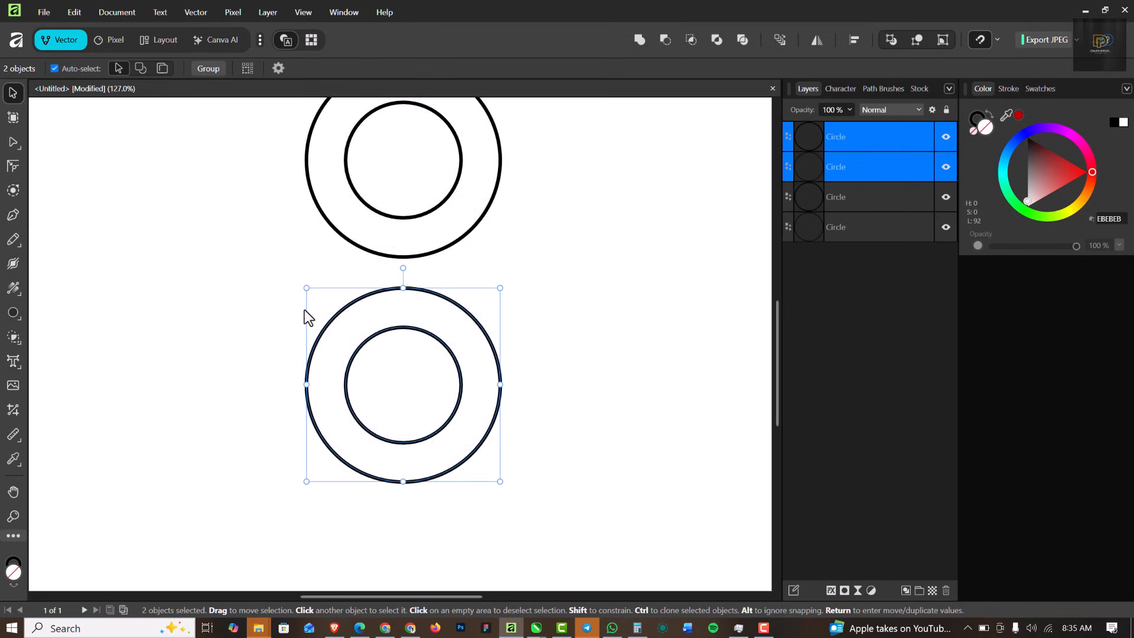
pyautogui.hotkey('shift', 'Up')
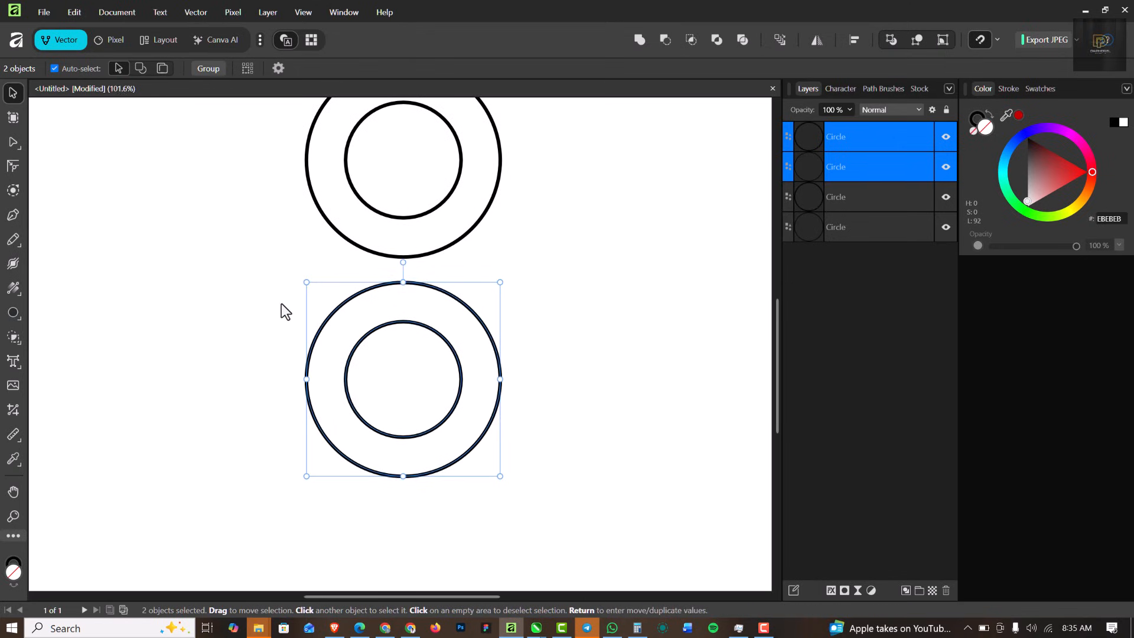
pyautogui.scroll(-2, 393, 208)
pyautogui.scroll(3, 388, 203)
pyautogui.scroll(-2, 387, 202)
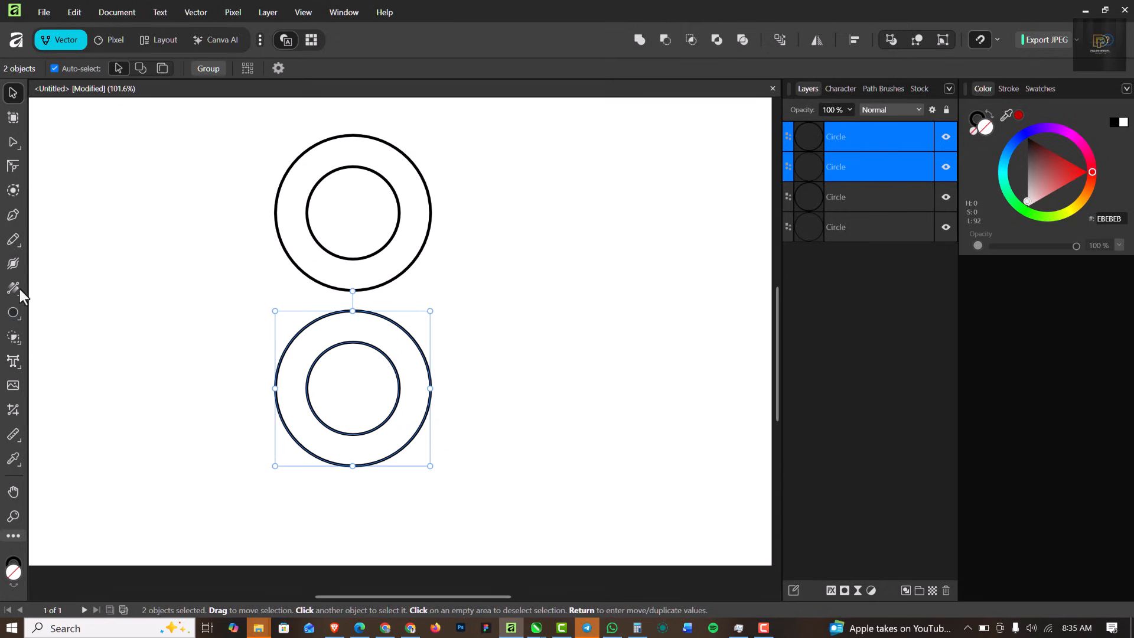
# Draw a square as wide as the outer circle and centre it between the two circle pairs
pyautogui.click(19, 314)
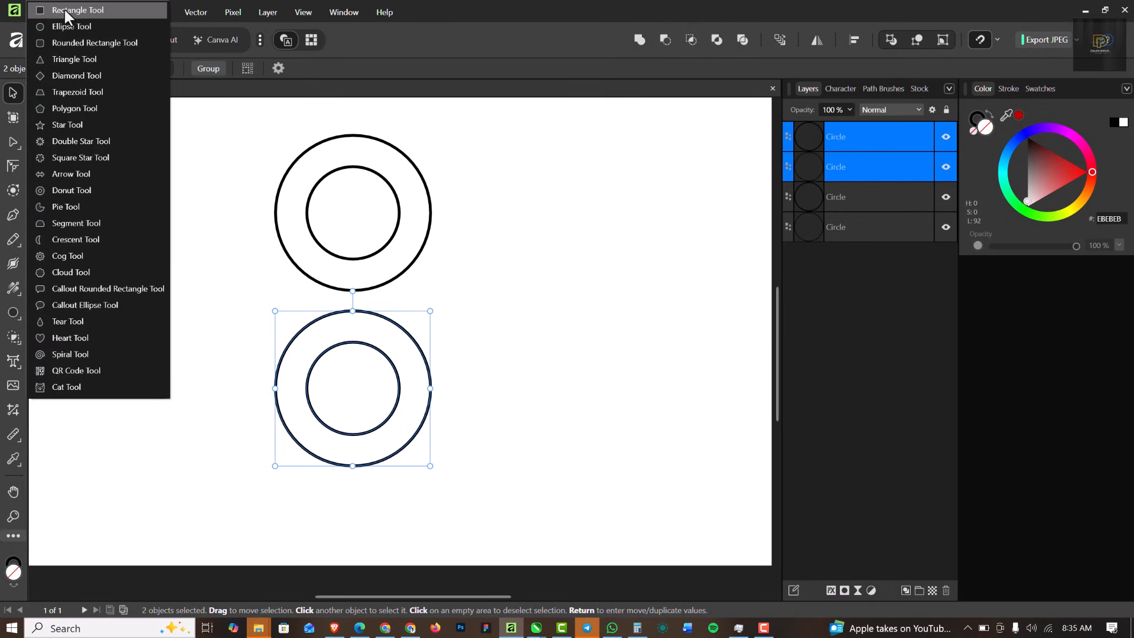
pyautogui.click(65, 10)
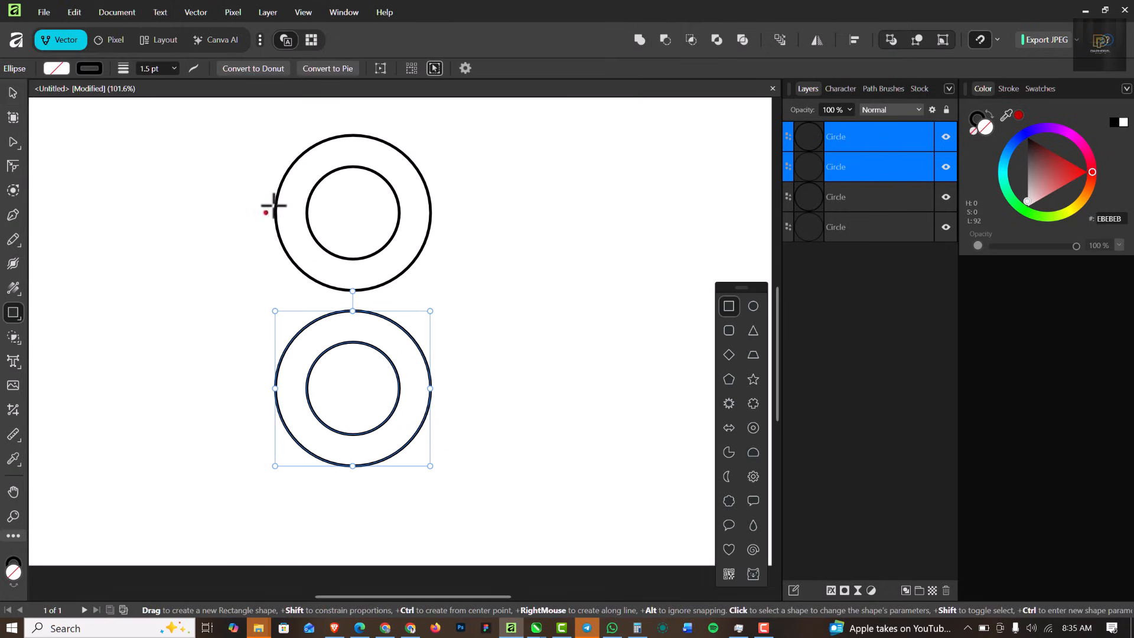
pyautogui.moveTo(275, 208); pyautogui.dragTo(362, 281)
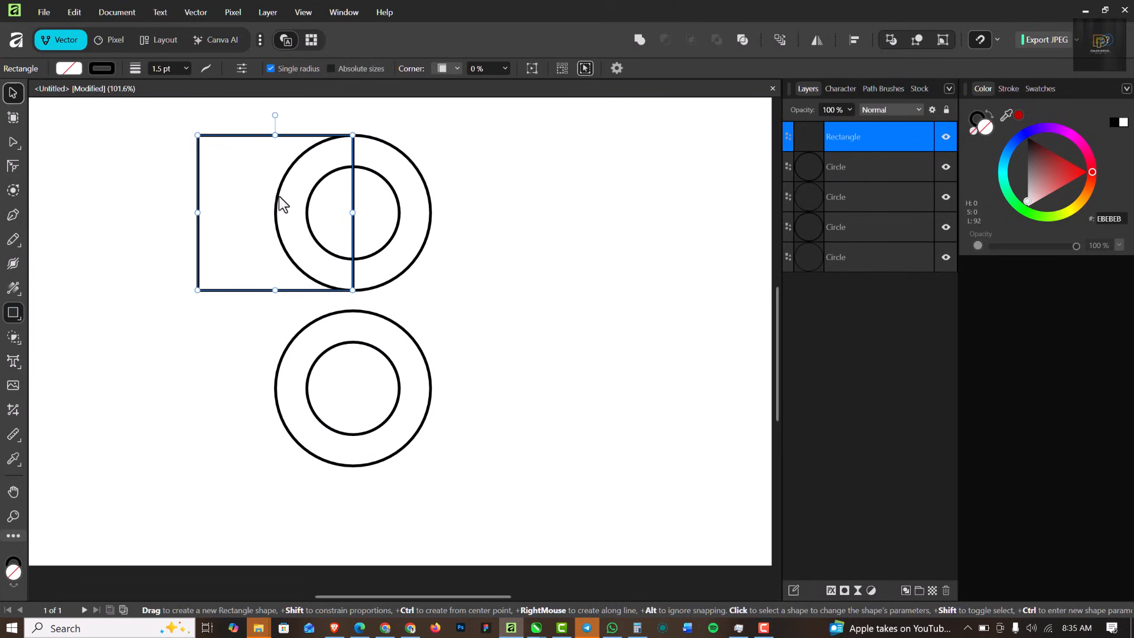
pyautogui.press('v')
pyautogui.moveTo(267, 156); pyautogui.dragTo(326, 237)
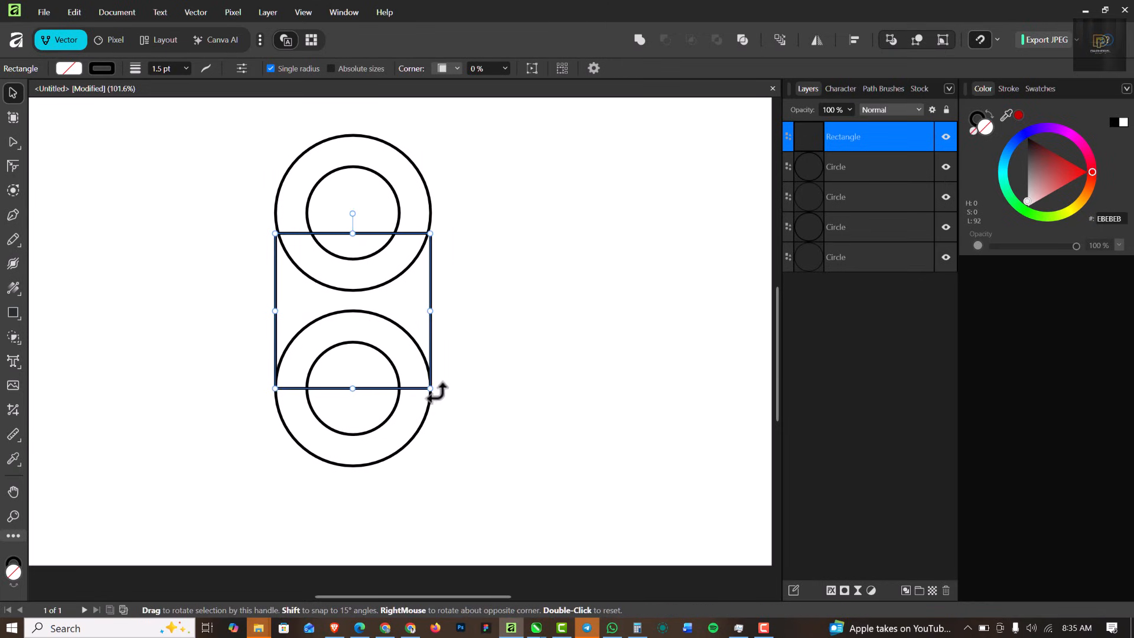
# Rotate the square 45° into a diamond and shift it slightly upward along the circles' vertical centre line
pyautogui.moveTo(442, 374); pyautogui.dragTo(446, 321)
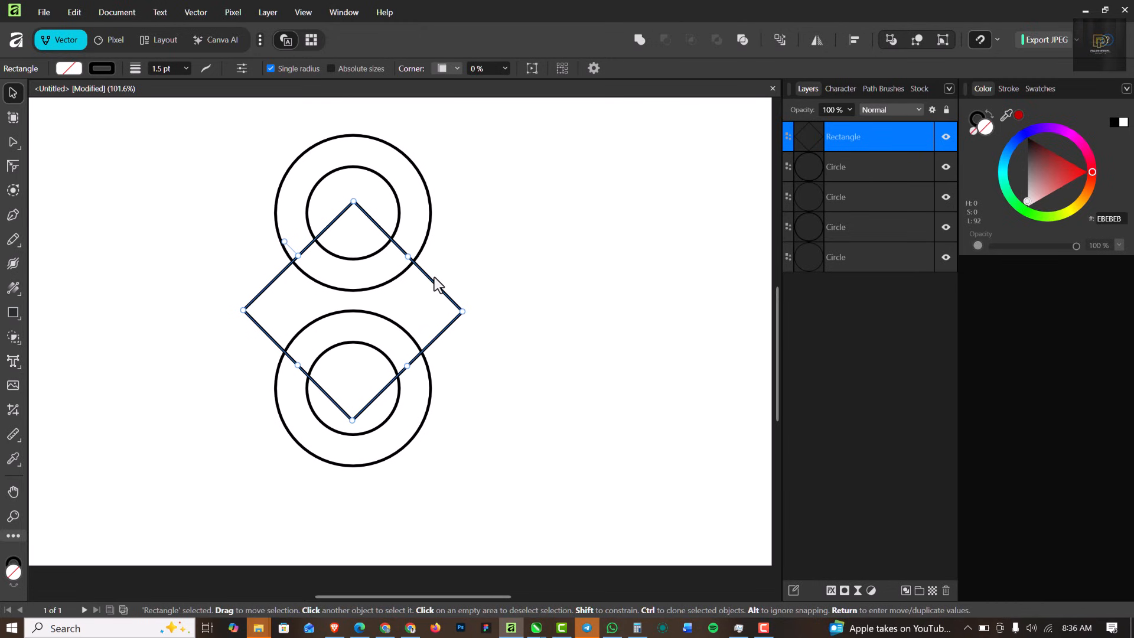
pyautogui.moveTo(435, 278); pyautogui.dragTo(434, 274)
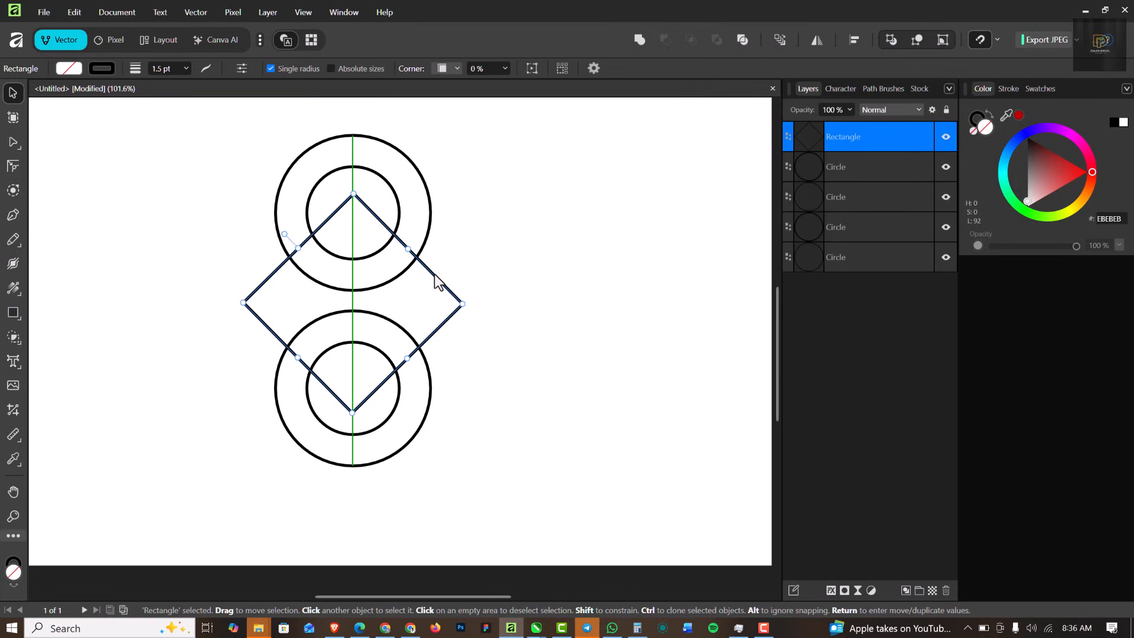
pyautogui.moveTo(435, 275); pyautogui.dragTo(434, 274)
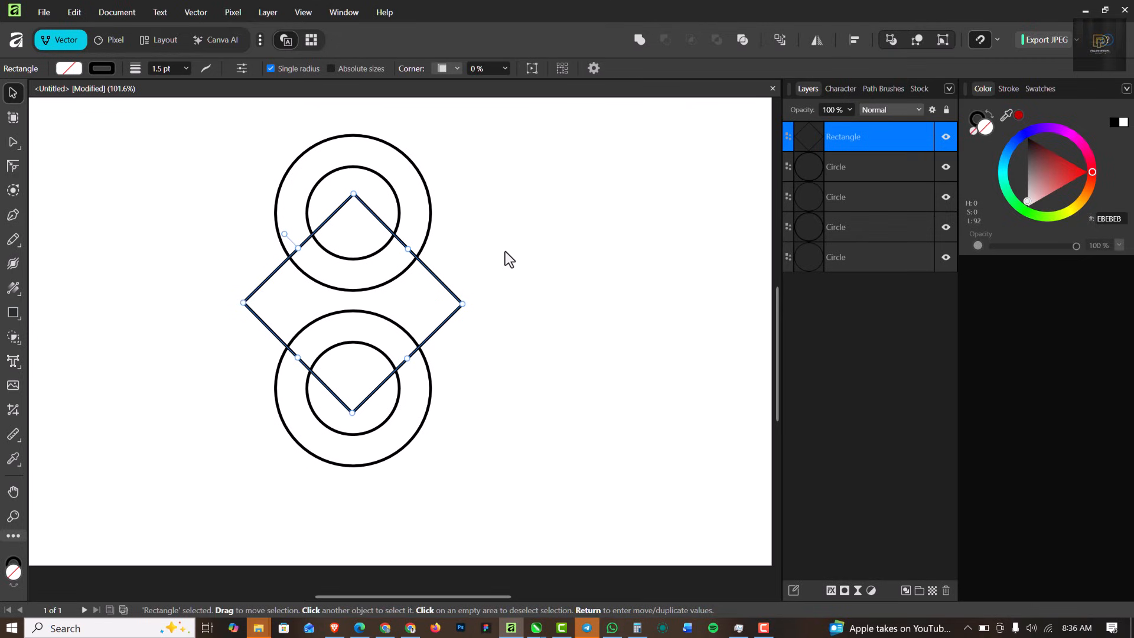
pyautogui.click(562, 258)
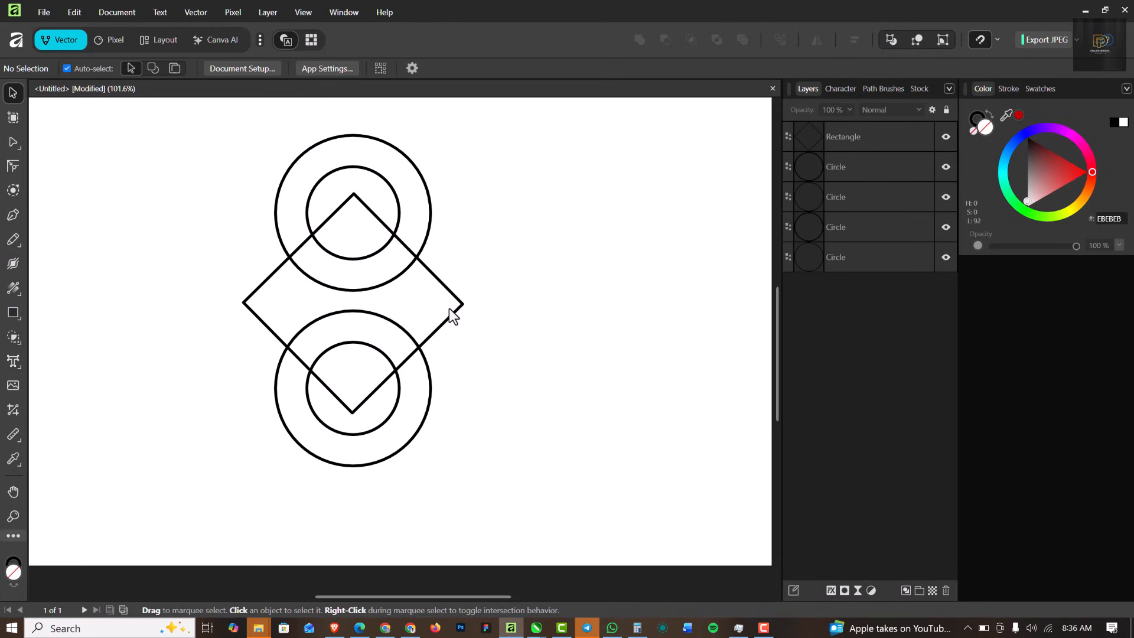
# Try to draw a diagonal Pen tool line from the upper inner circle to the lower outer circle
pyautogui.click(13, 215)
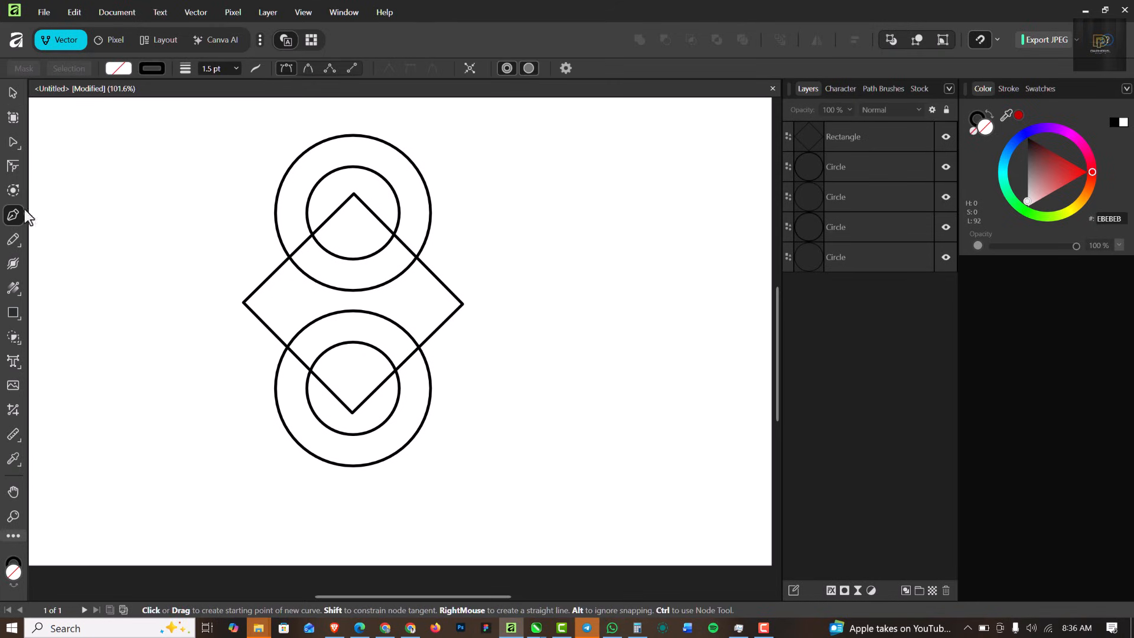
pyautogui.click(399, 232)
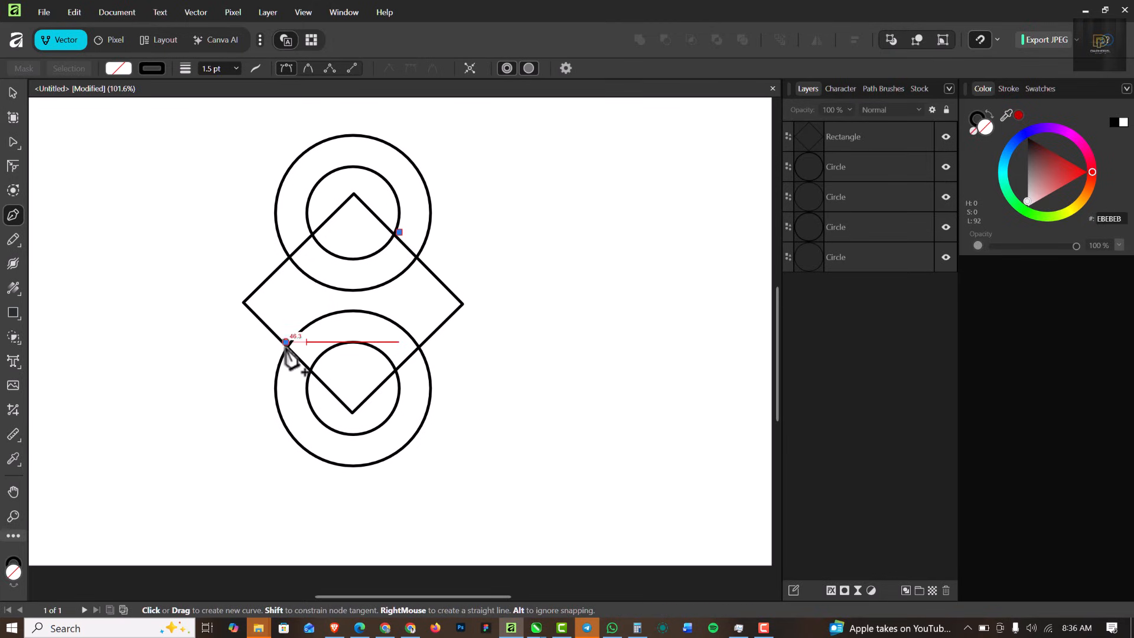
pyautogui.click(286, 342)
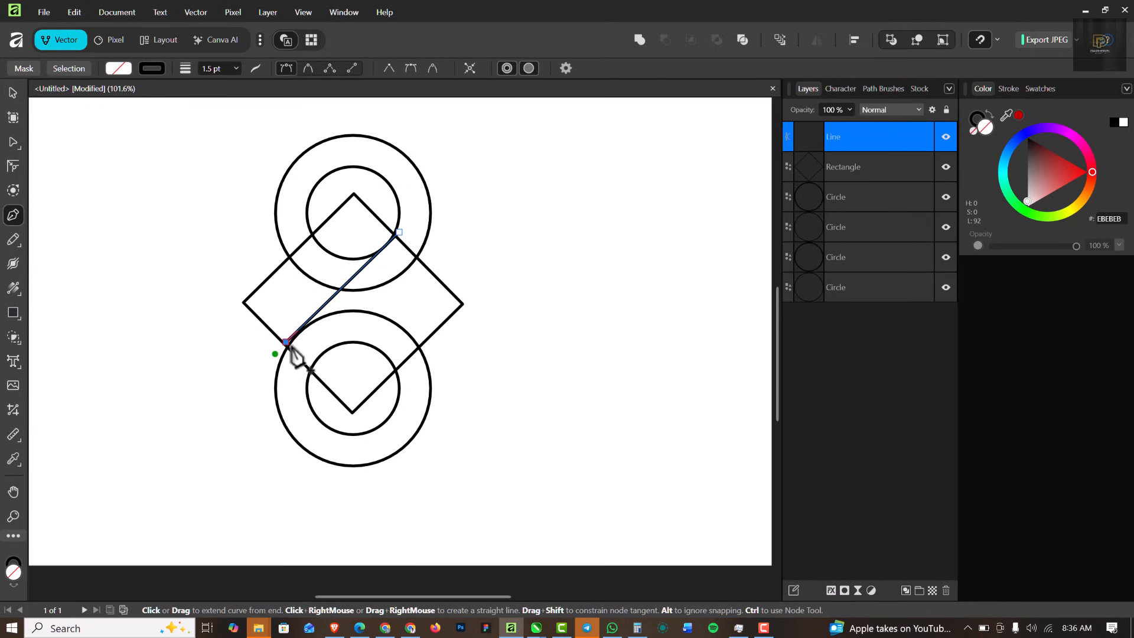
pyautogui.scroll(5, 288, 346)
pyautogui.hotkey('ctrl', 'z')
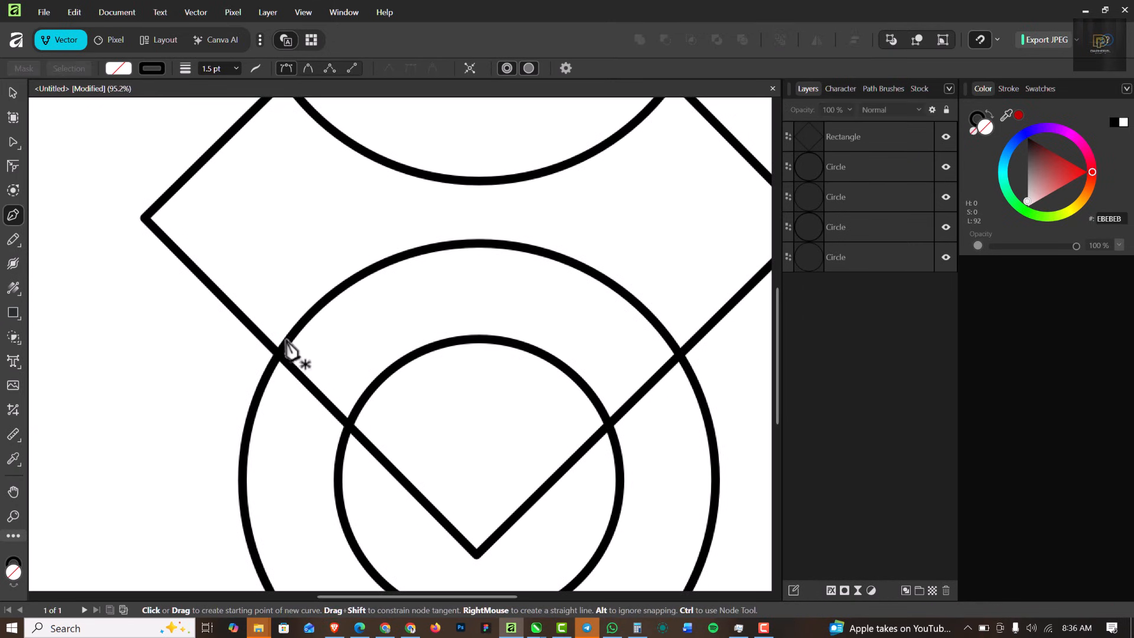
# Draw a diagonal Pen tool line from the diamond's upper-right crossing with the upper inner circle to its lower-left crossing with the lower outer circle
pyautogui.scroll(-3, 392, 240)
pyautogui.scroll(10, 398, 260)
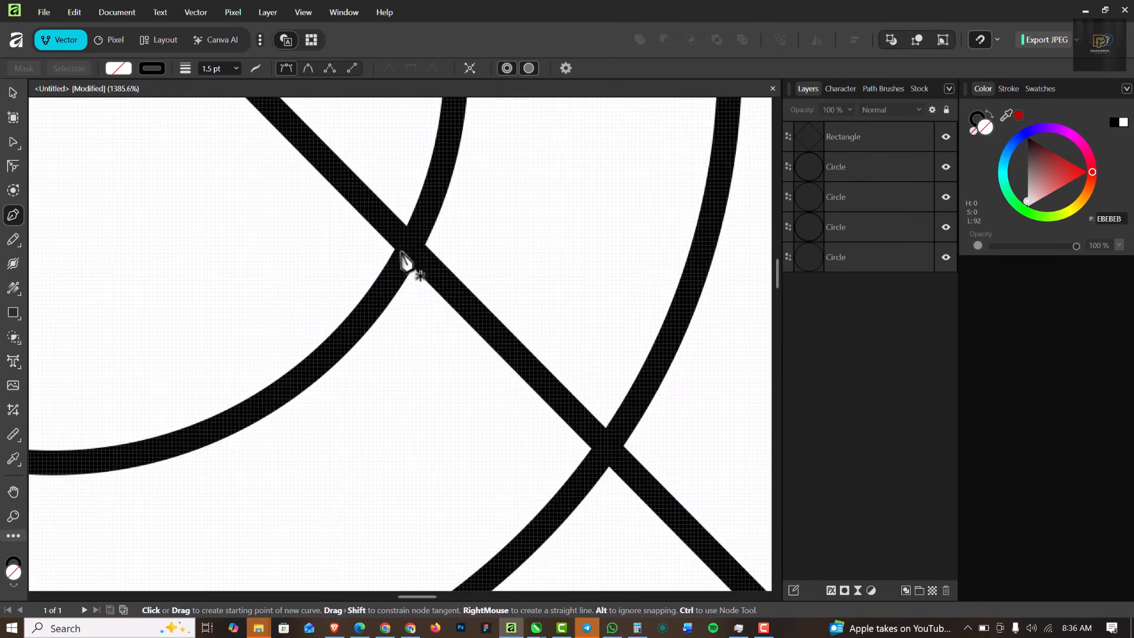
pyautogui.scroll(-6, 405, 260)
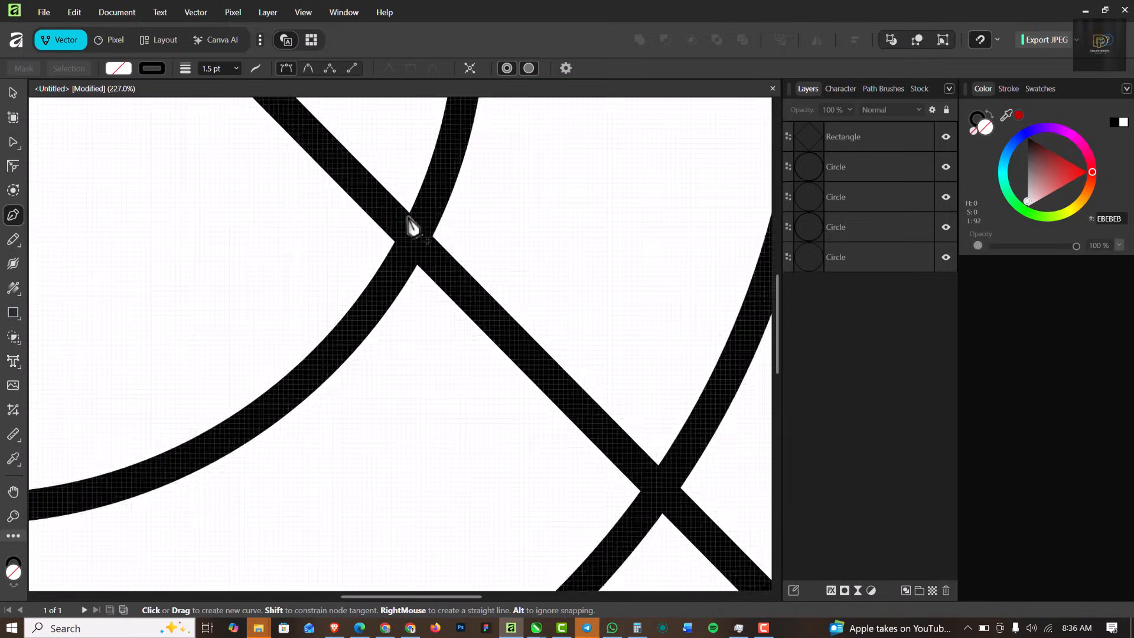
pyautogui.scroll(-3, 409, 217)
pyautogui.click(408, 216)
pyautogui.scroll(3, 344, 295)
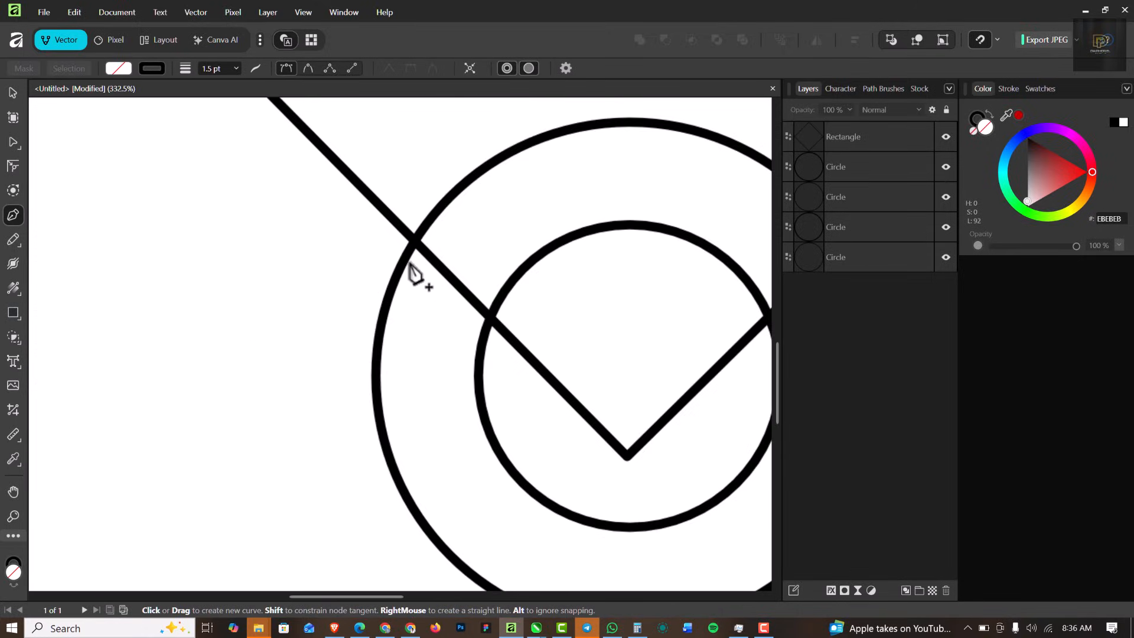
pyautogui.click(413, 240)
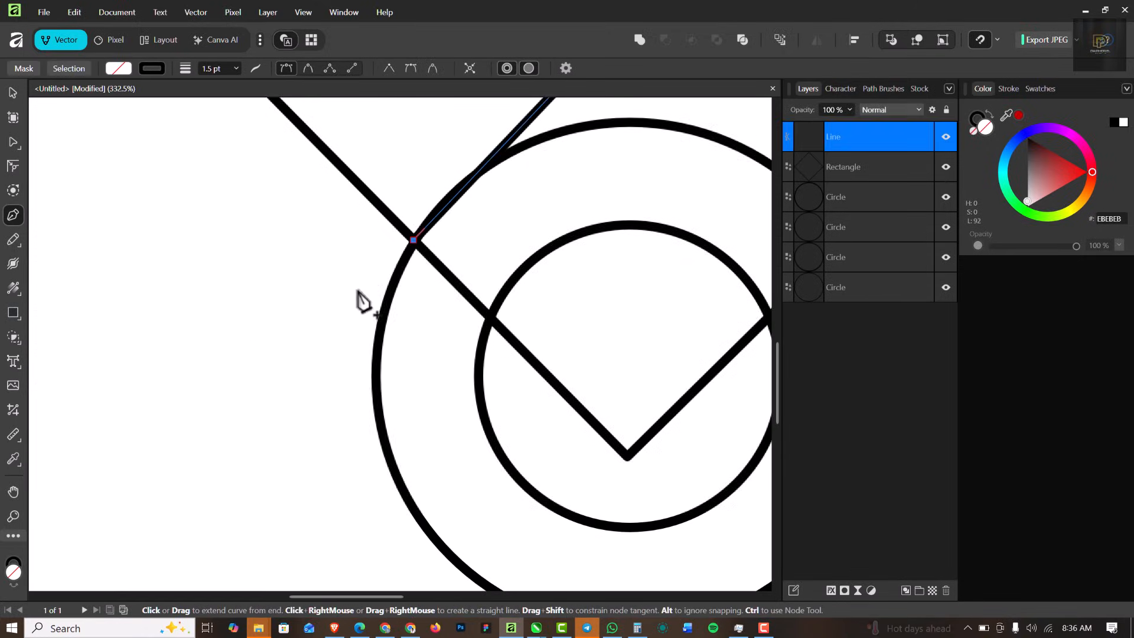
pyautogui.scroll(-3, 363, 299)
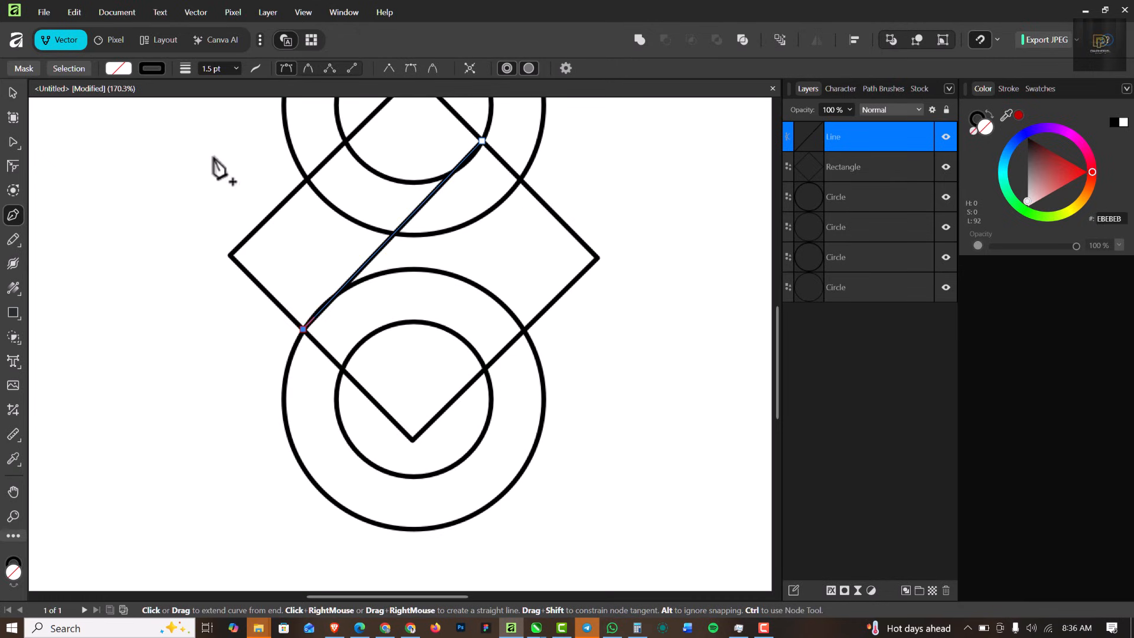
# Try to duplicate the diagonal line and move the copy down and right onto the lower inner circle's crossing with the diamond
pyautogui.click(12, 93)
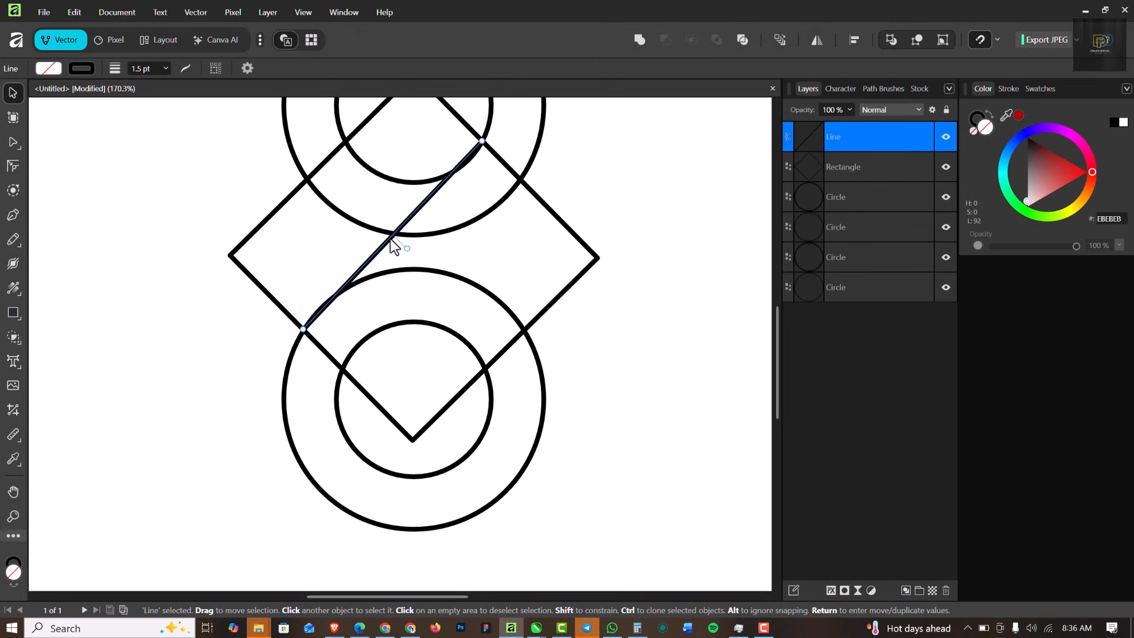
pyautogui.hotkey('ctrl', 'j')
pyautogui.moveTo(400, 230); pyautogui.dragTo(438, 285)
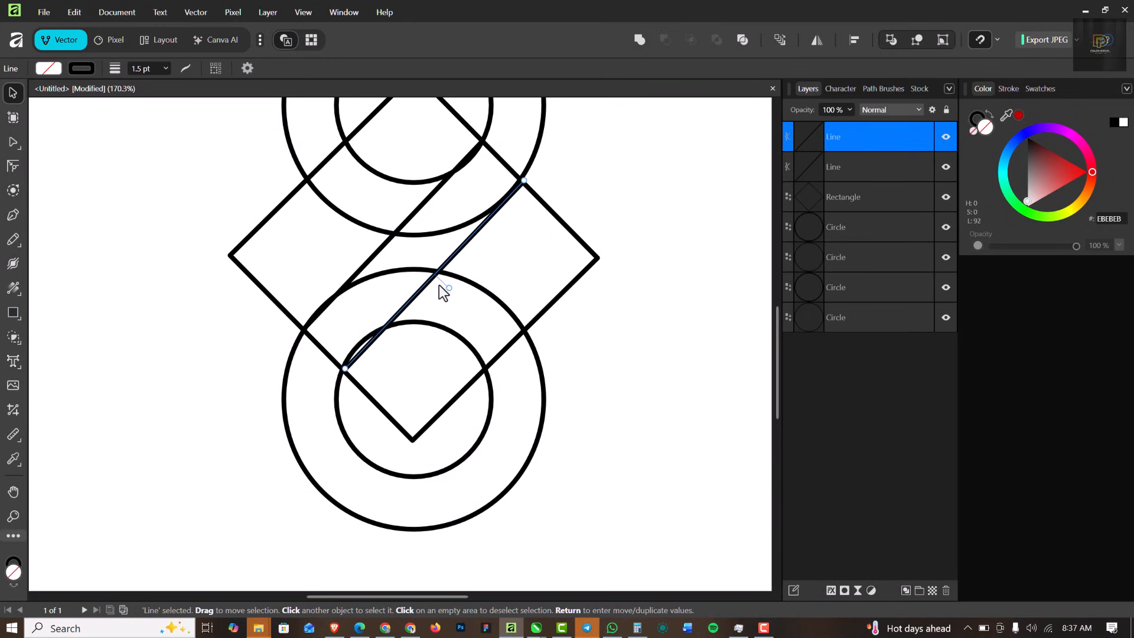
pyautogui.hotkey('ctrl', 'z')
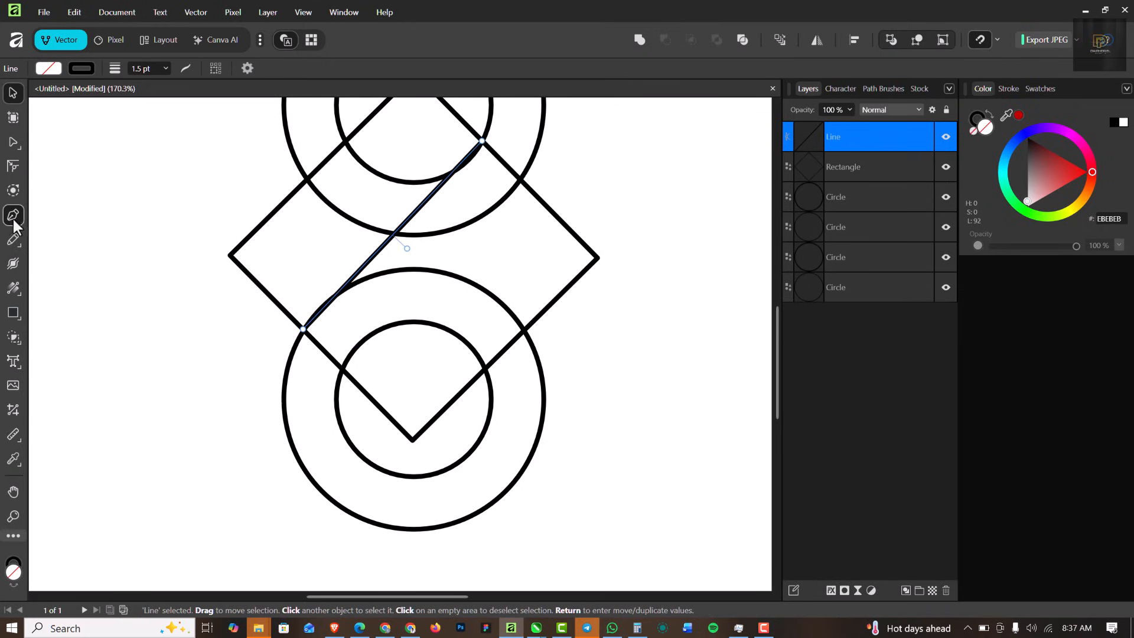
# Draw a second diagonal Pen tool line from the diamond's crossing with the upper outer circle to its crossing with the lower inner circle, and deselect it
pyautogui.click(13, 215)
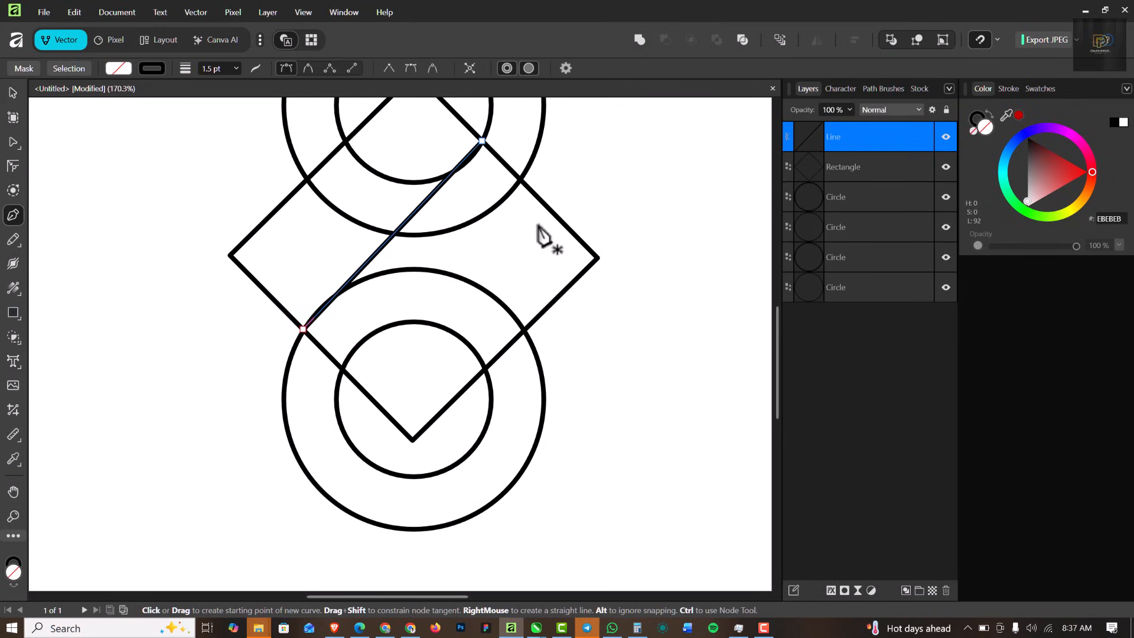
pyautogui.click(521, 179)
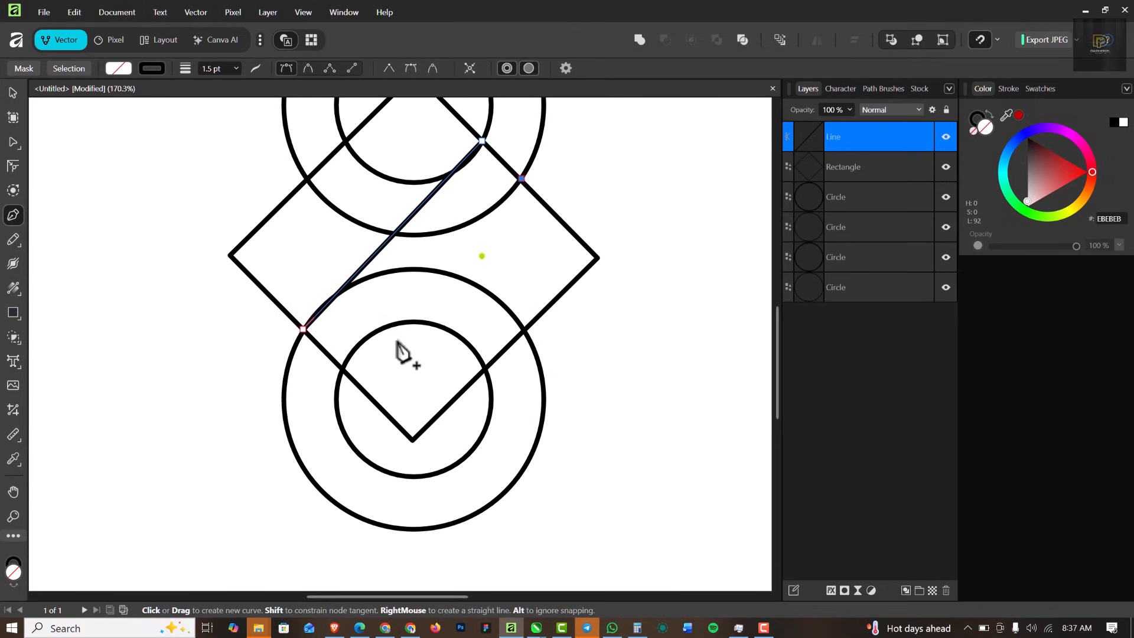
pyautogui.click(343, 368)
pyautogui.scroll(-1, 461, 203)
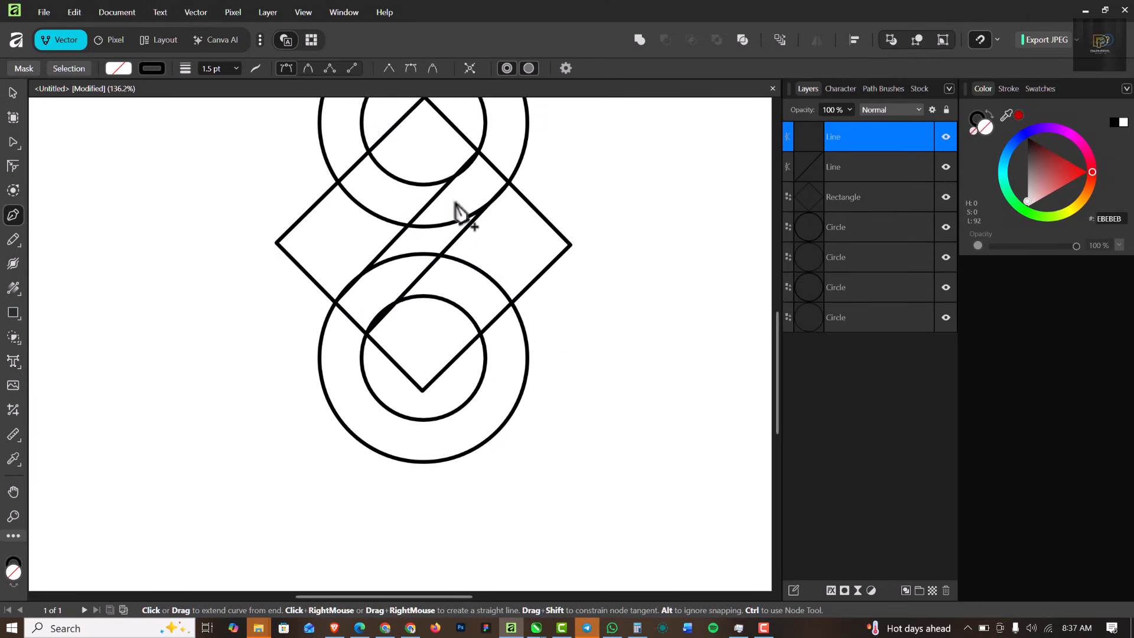
pyautogui.scroll(-2, 417, 252)
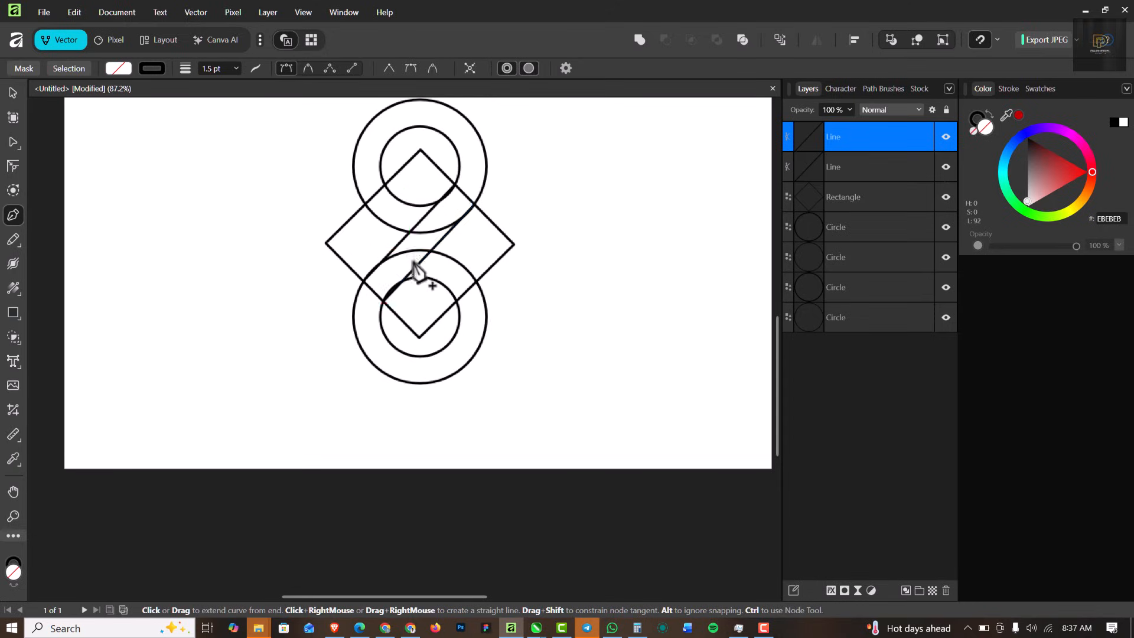
pyautogui.click(13, 93)
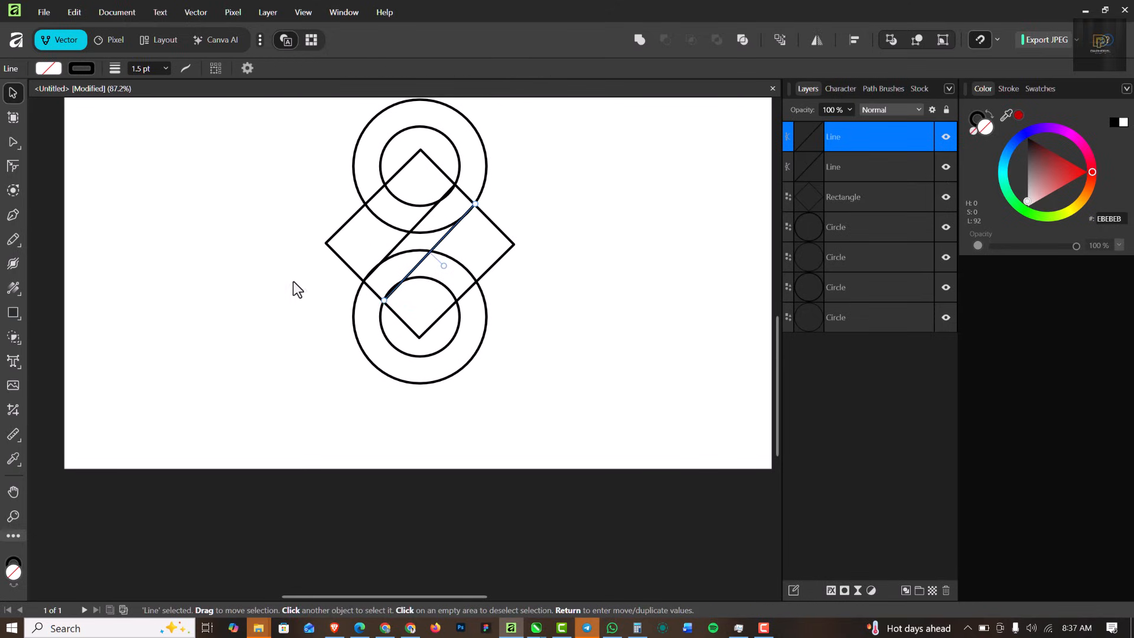
pyautogui.click(229, 246)
# Select all seven objects and delete the circle areas and diamond tips above and below the central figure with the Shape Builder
pyautogui.scroll(-1, 473, 236)
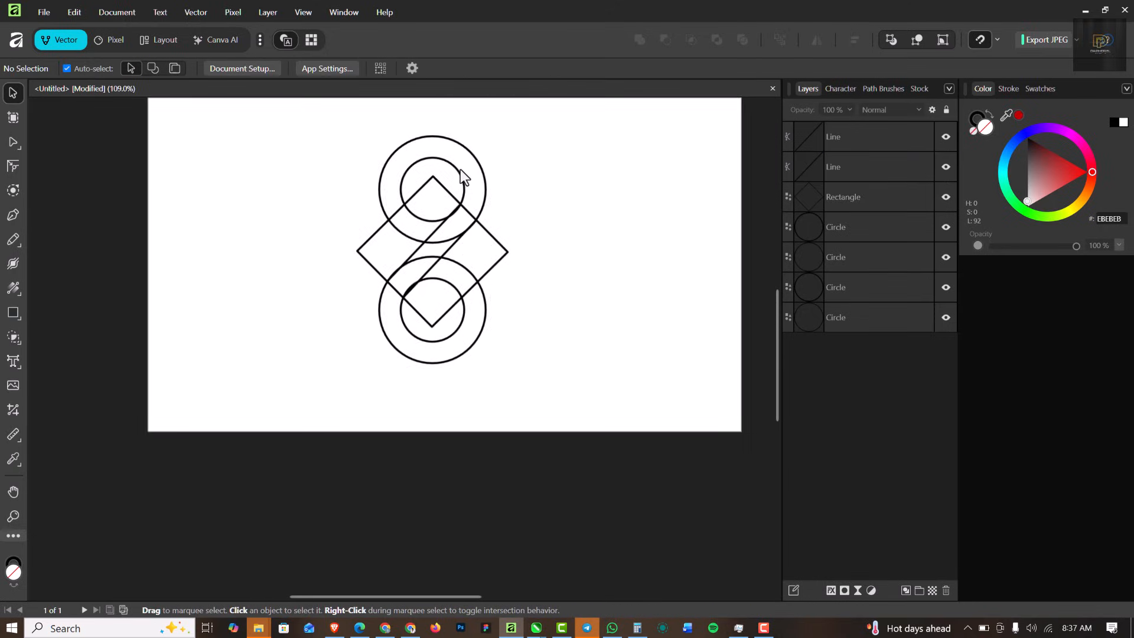
pyautogui.scroll(2, 459, 169)
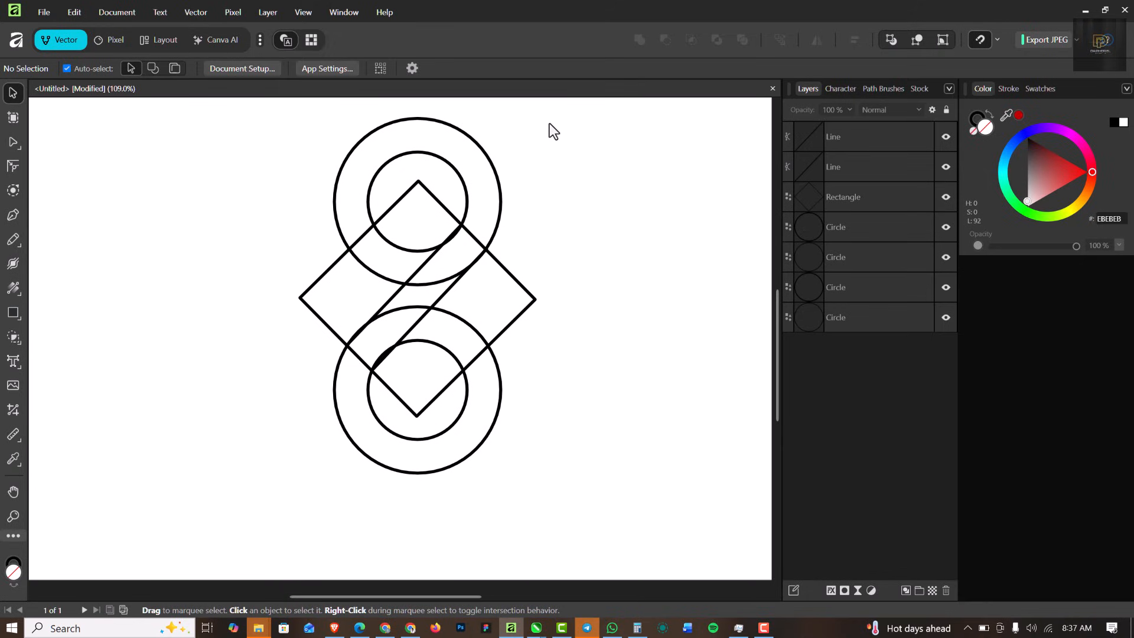
pyautogui.scroll(-1, 375, 219)
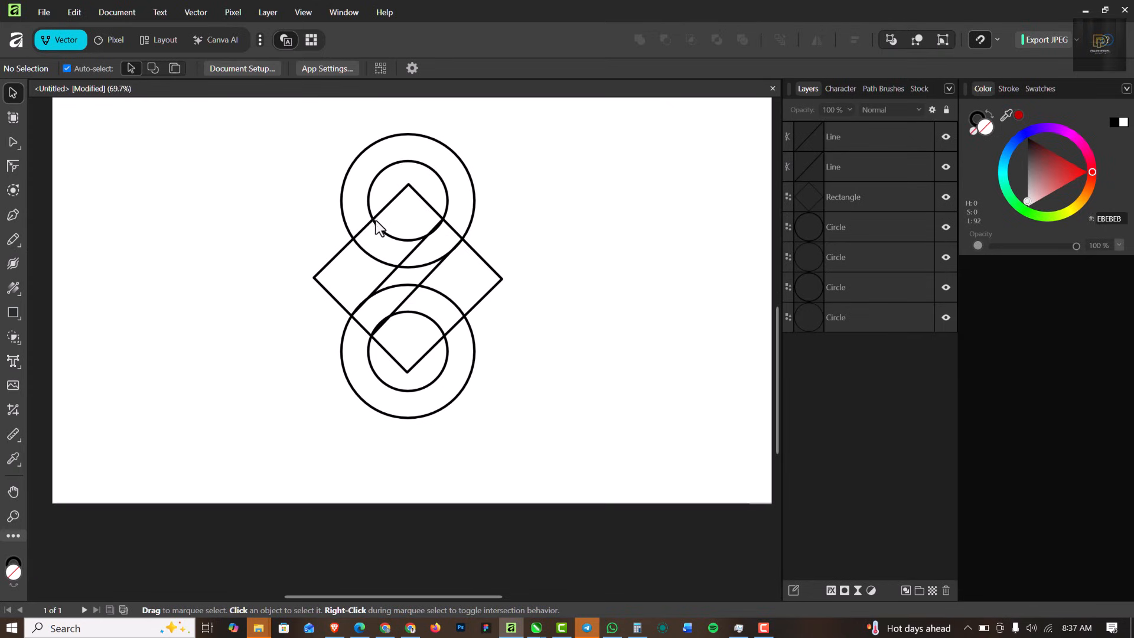
pyautogui.moveTo(299, 139); pyautogui.dragTo(527, 402)
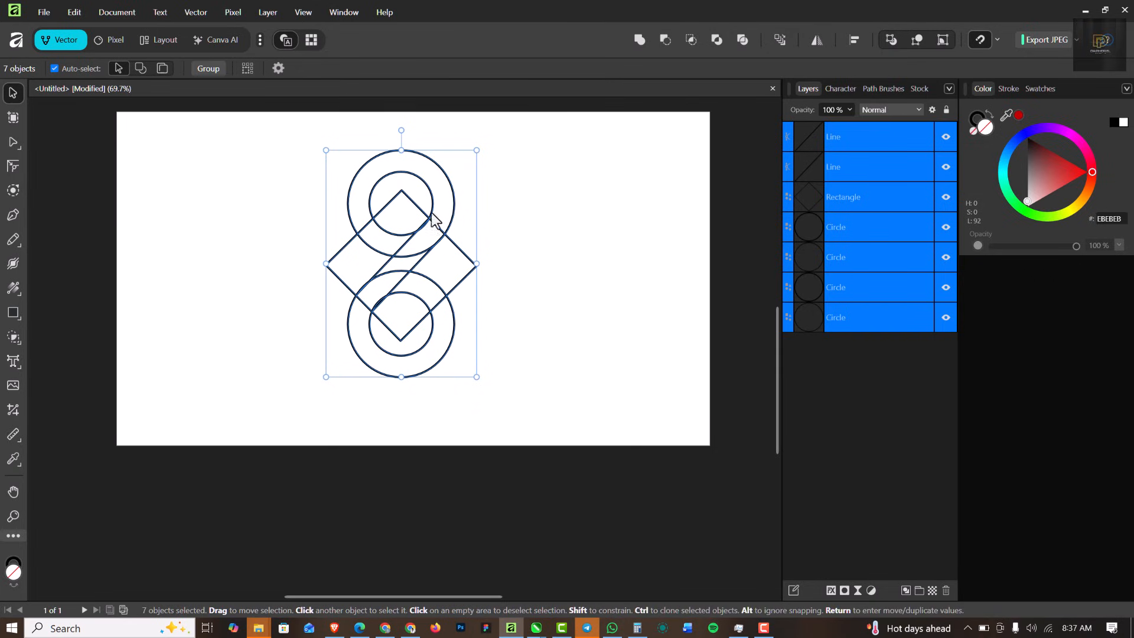
pyautogui.scroll(1, 400, 195)
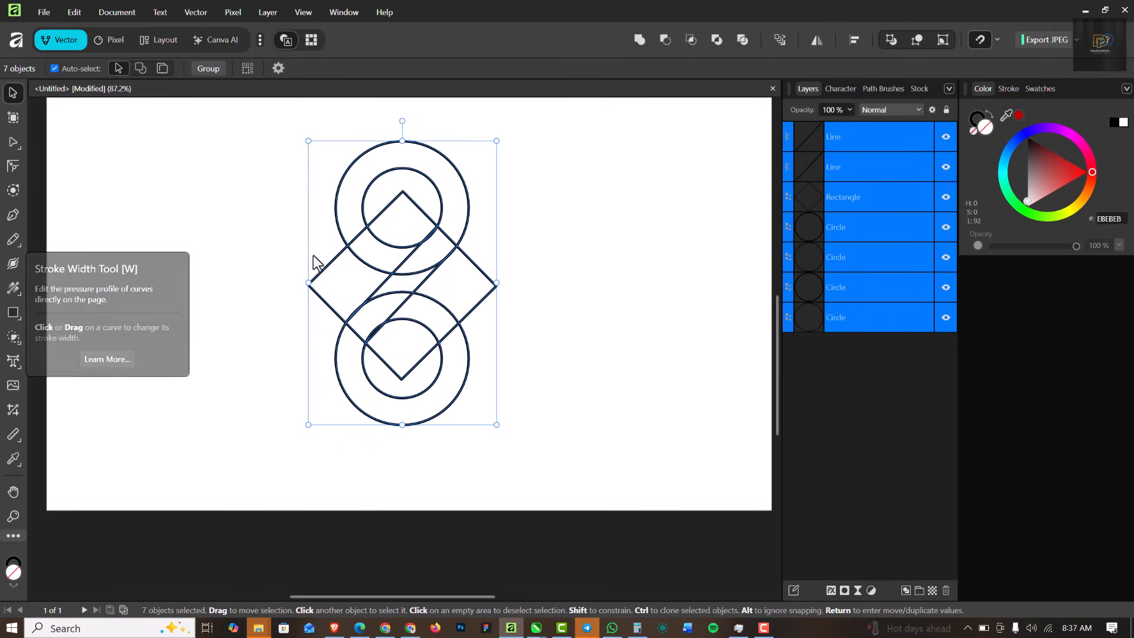
pyautogui.click(17, 339)
pyautogui.click(82, 332)
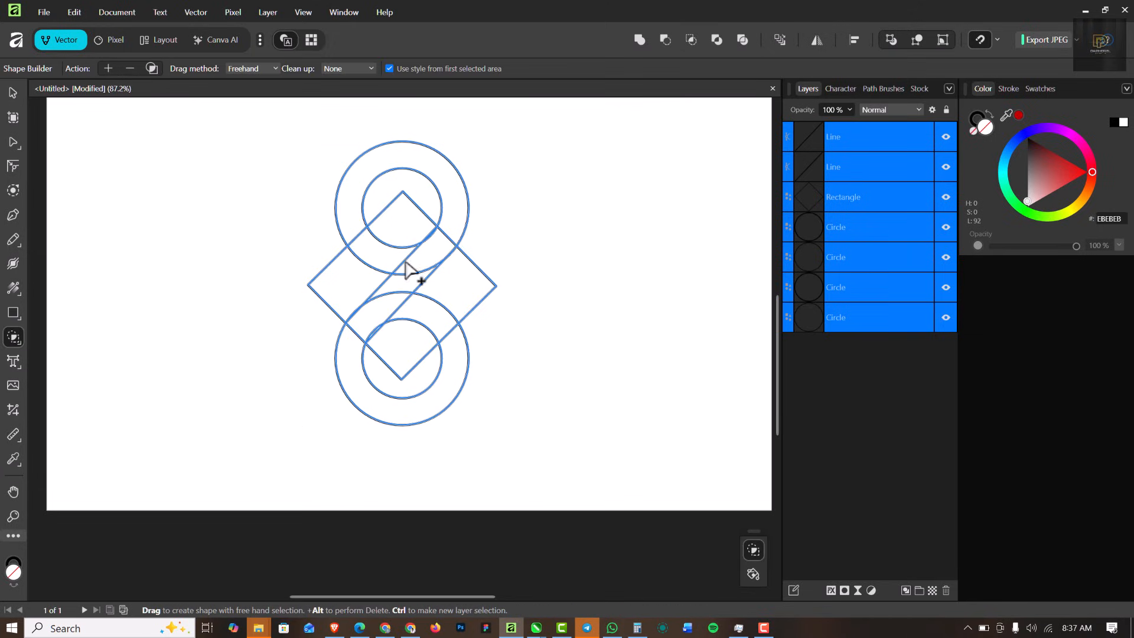
pyautogui.click(131, 68)
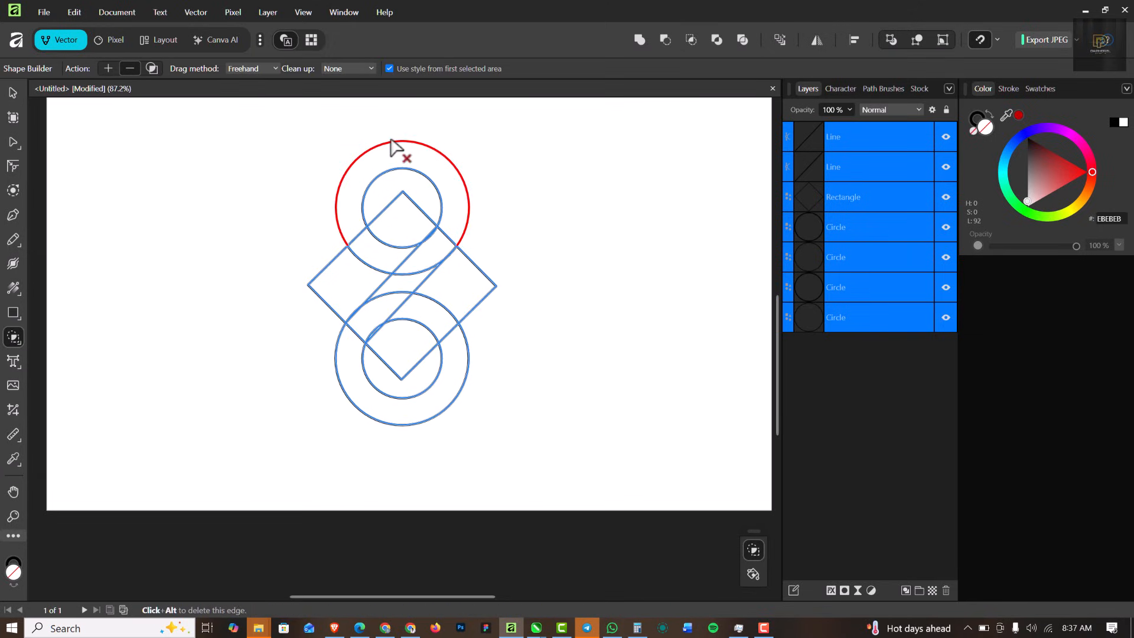
pyautogui.moveTo(393, 140)
pyautogui.mouseDown()
pyautogui.moveTo(414, 189)
pyautogui.moveTo(412, 177)
pyautogui.mouseUp()
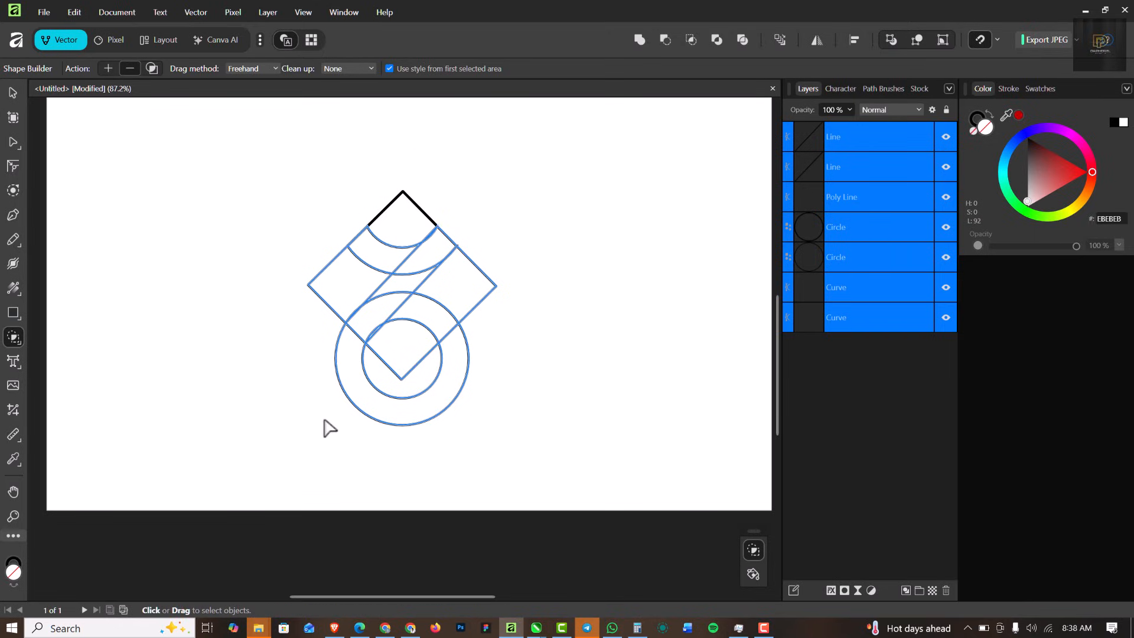
pyautogui.moveTo(401, 438)
pyautogui.mouseDown()
pyautogui.moveTo(403, 353)
pyautogui.moveTo(400, 396)
pyautogui.mouseUp()
# Delete the diamond's left and right corner areas outside the curved bands with the Shape Builder
pyautogui.scroll(3, 357, 261)
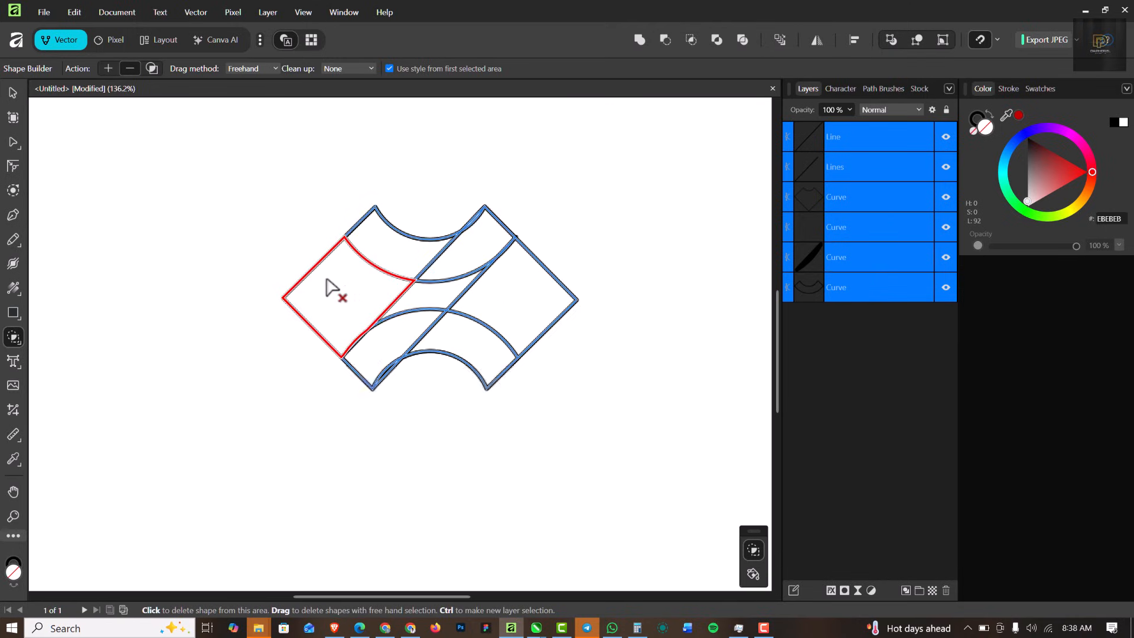
pyautogui.moveTo(311, 286); pyautogui.dragTo(293, 246)
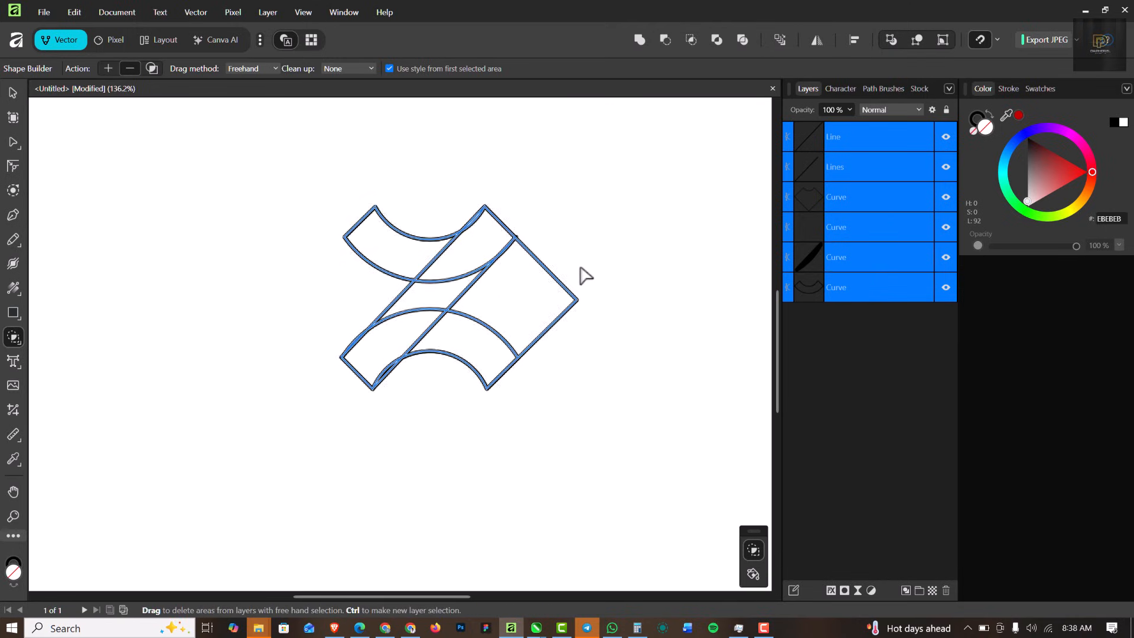
pyautogui.moveTo(570, 261); pyautogui.dragTo(537, 315)
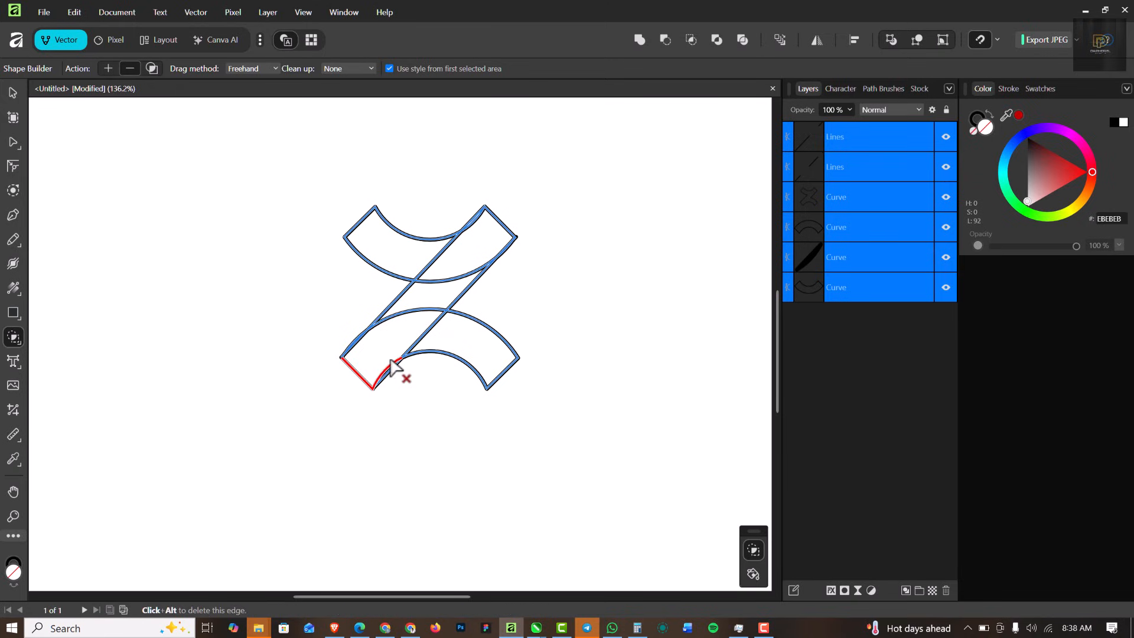
# Build three shapes with the Shape Builder: the upper-left curved arm, the full diagonal bar and the lower-right curved arm
pyautogui.click(108, 69)
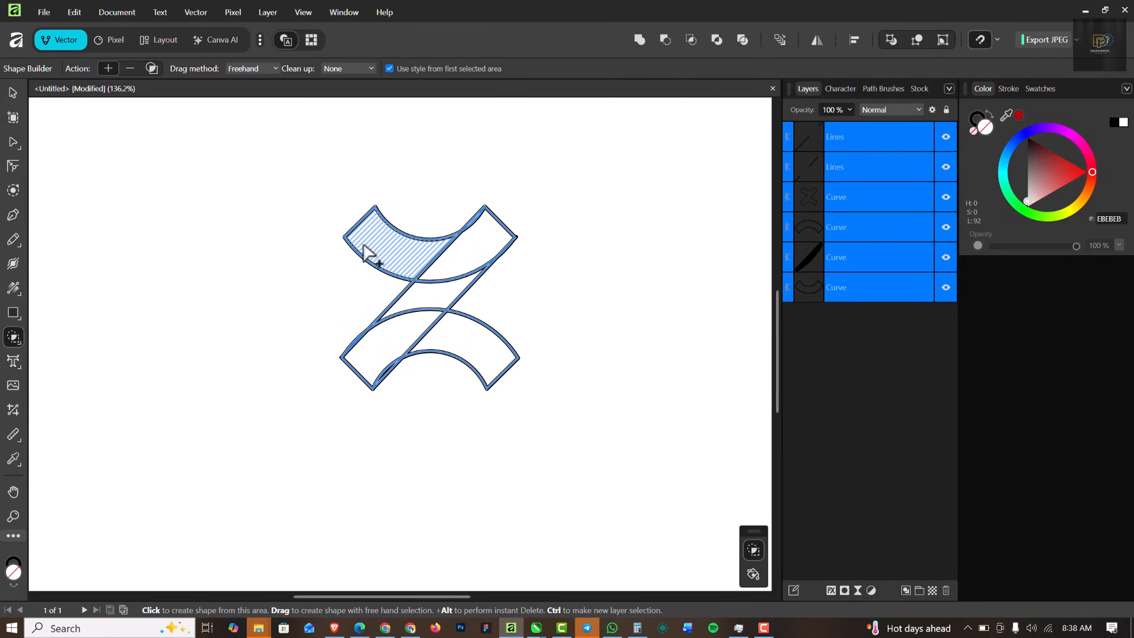
pyautogui.click(387, 264)
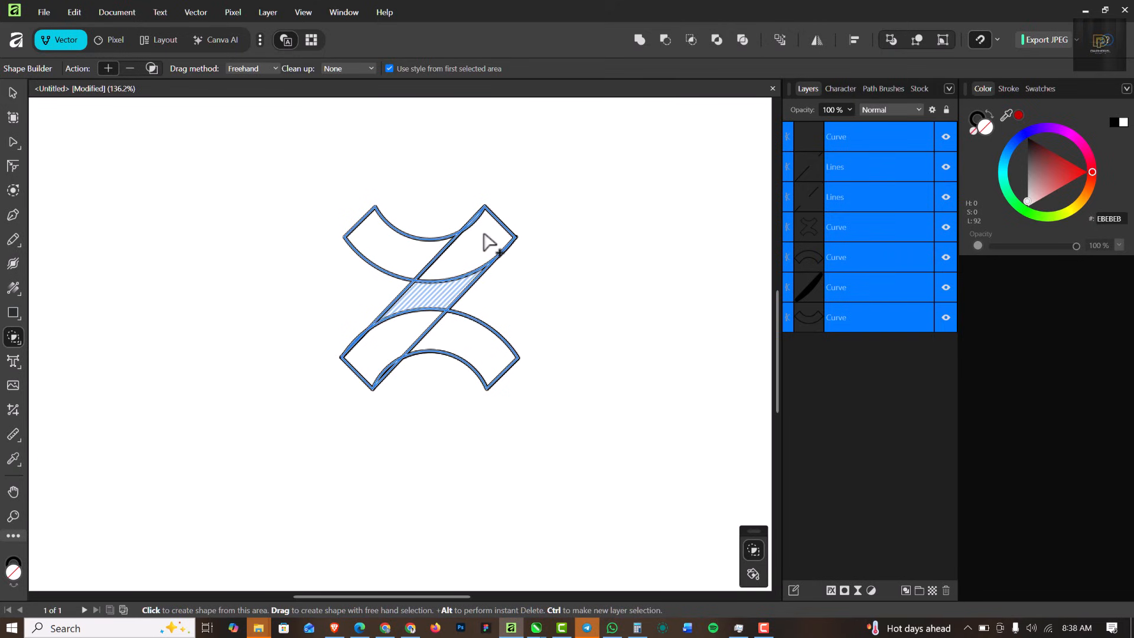
pyautogui.moveTo(486, 241)
pyautogui.mouseDown()
pyautogui.moveTo(407, 343)
pyautogui.moveTo(385, 353)
pyautogui.mouseUp()
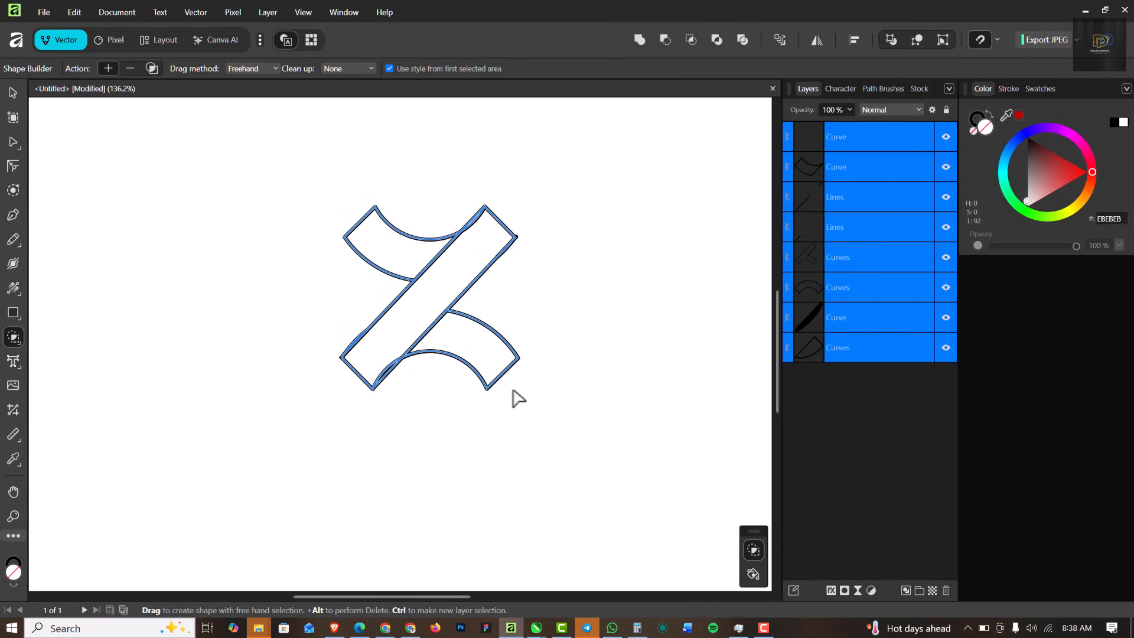
pyautogui.moveTo(498, 371); pyautogui.dragTo(480, 344)
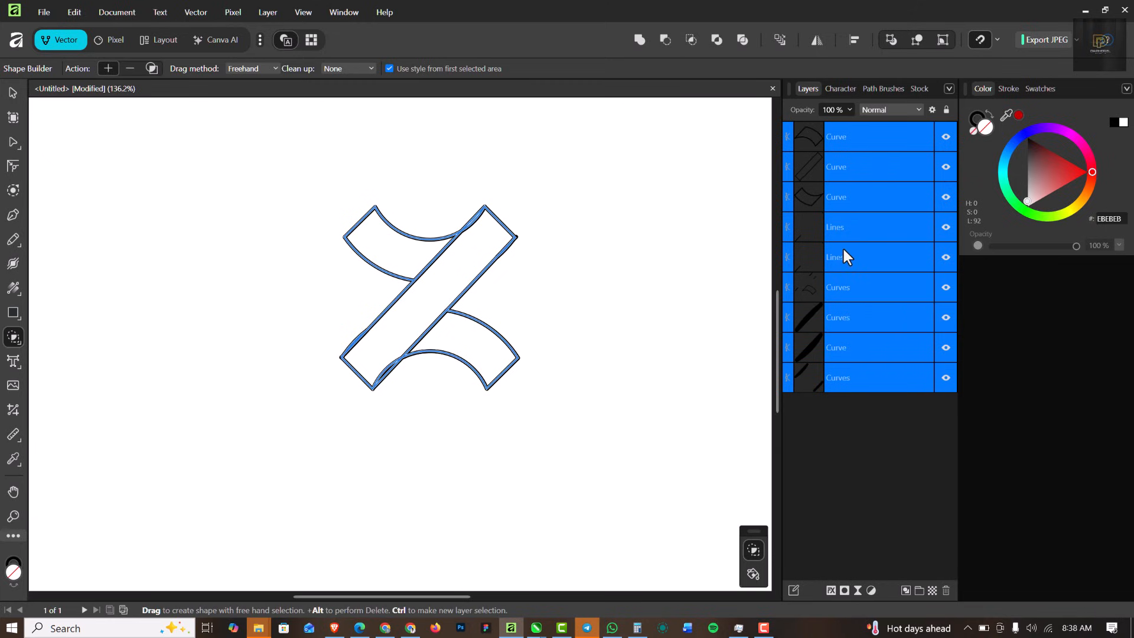
# Check the three built curves by hiding and reshowing them, and delete all the leftover Lines and Curves layers beneath them
pyautogui.click(865, 232)
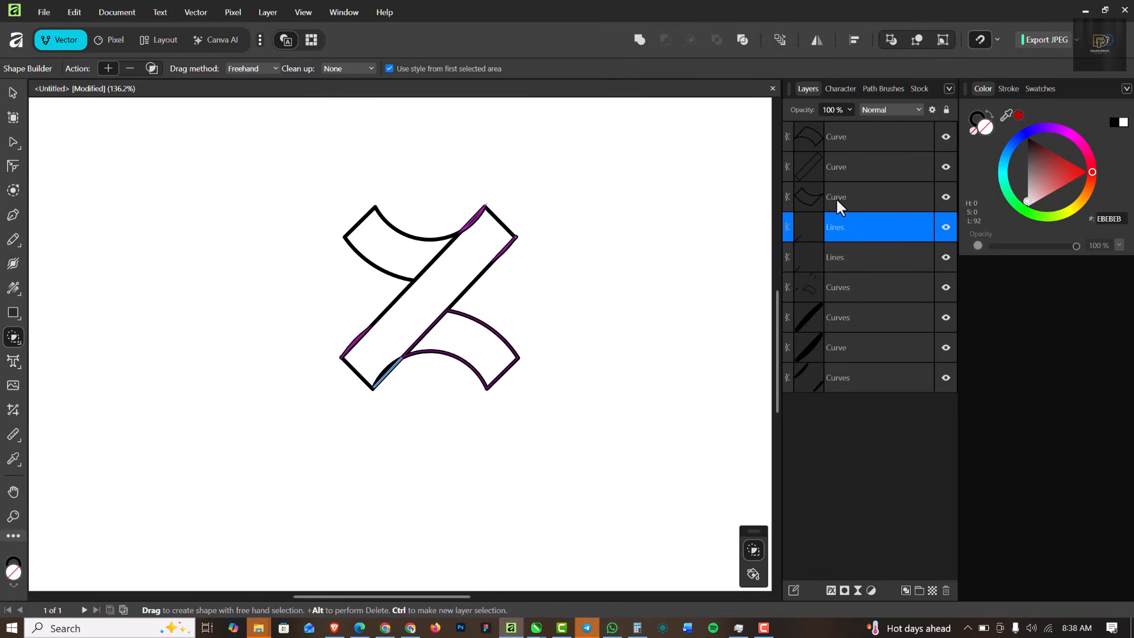
pyautogui.click(946, 198)
pyautogui.click(946, 167)
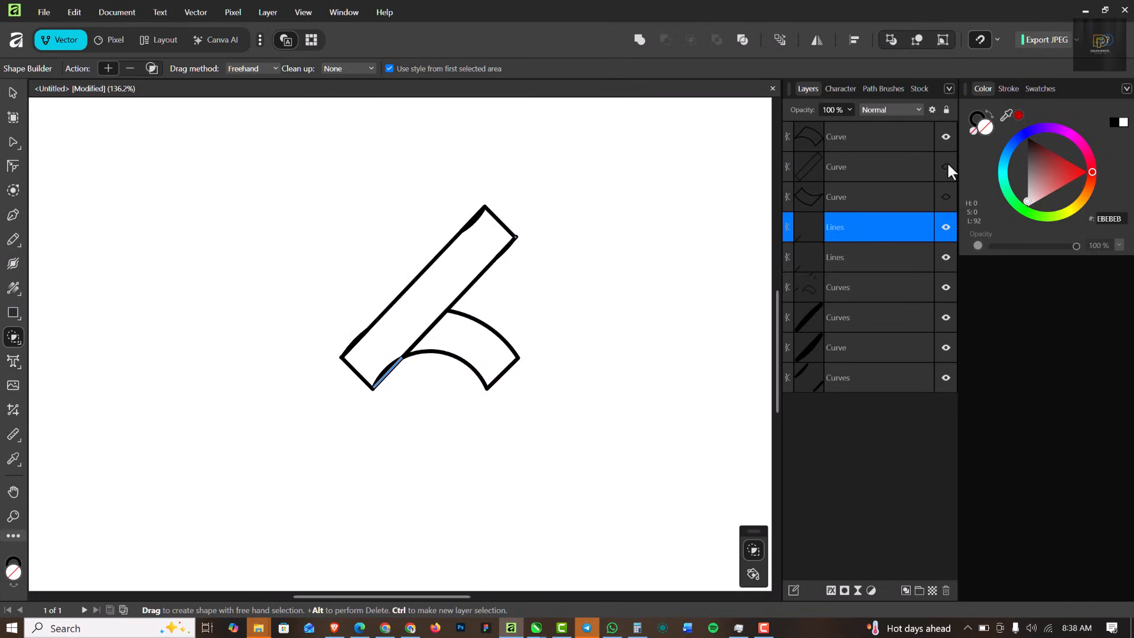
pyautogui.click(945, 137)
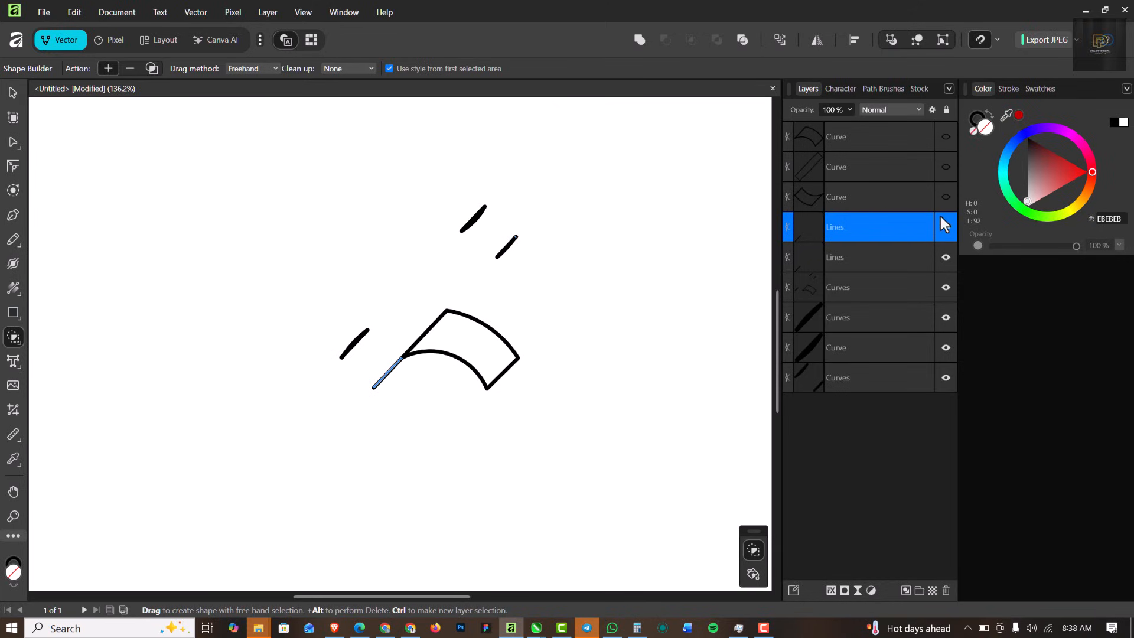
pyautogui.click(946, 197)
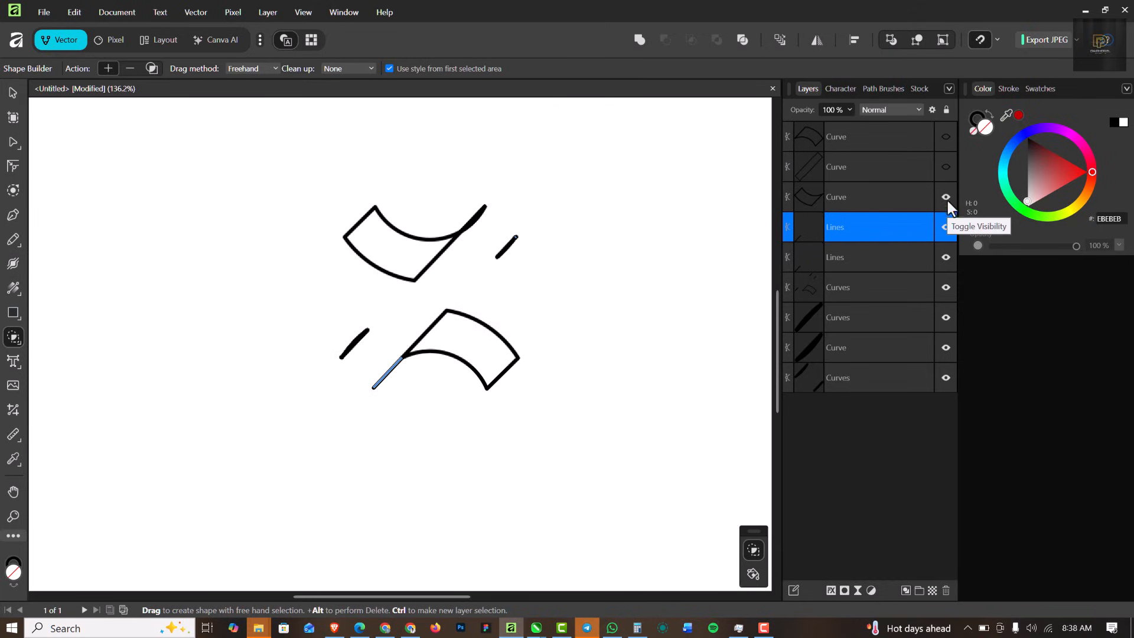
pyautogui.click(946, 167)
pyautogui.click(945, 138)
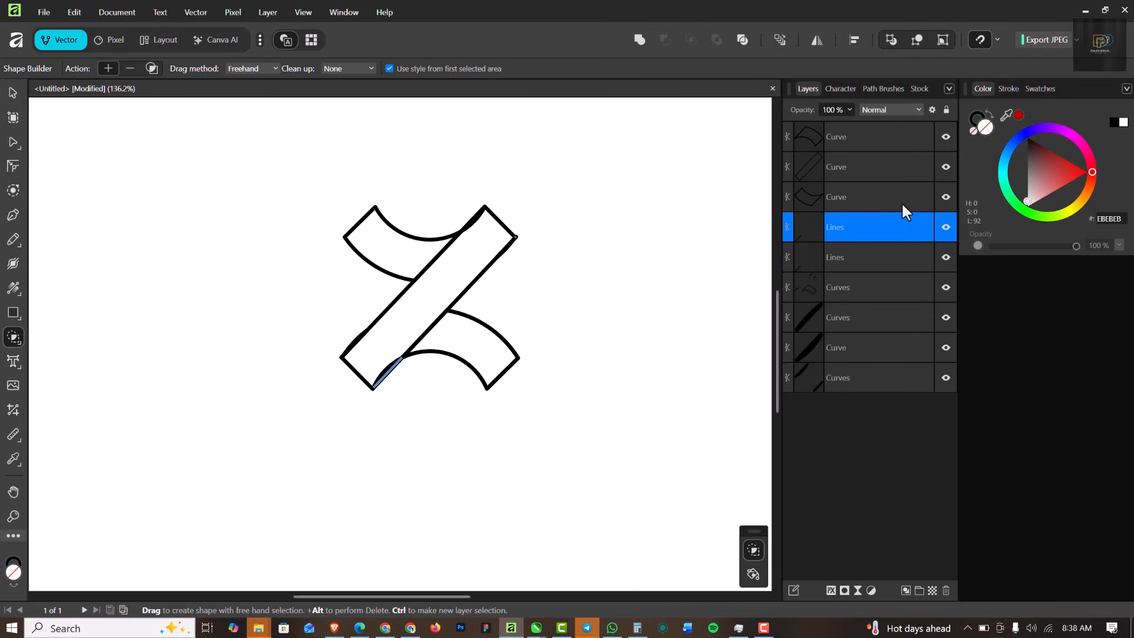
pyautogui.keyDown('shift'); pyautogui.click(883, 380); pyautogui.keyUp('shift')
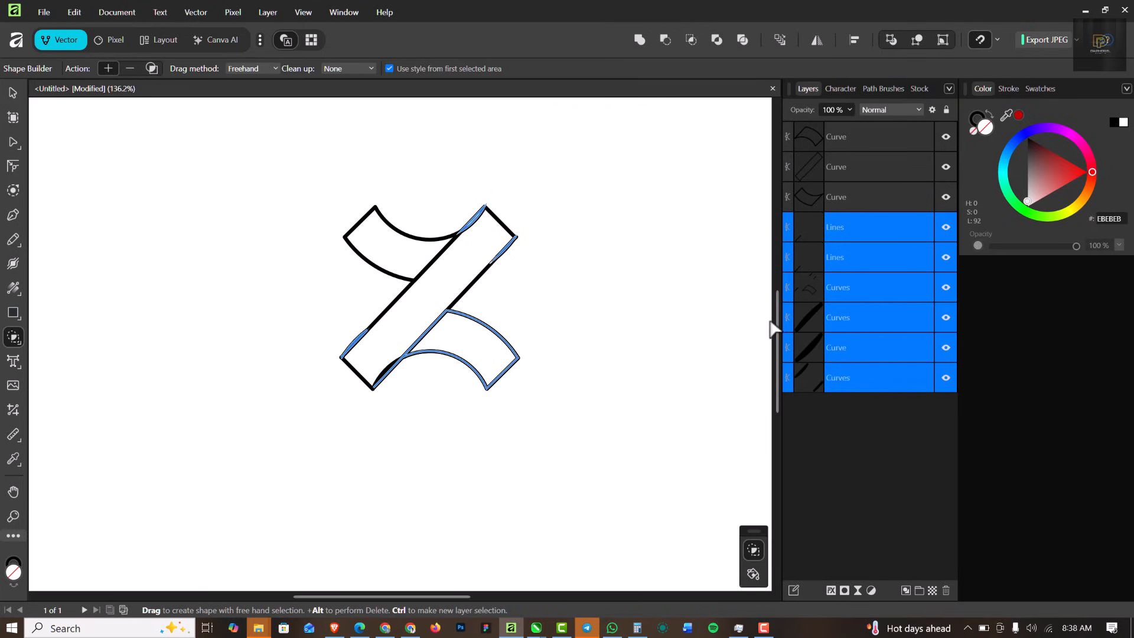
pyautogui.click(945, 590)
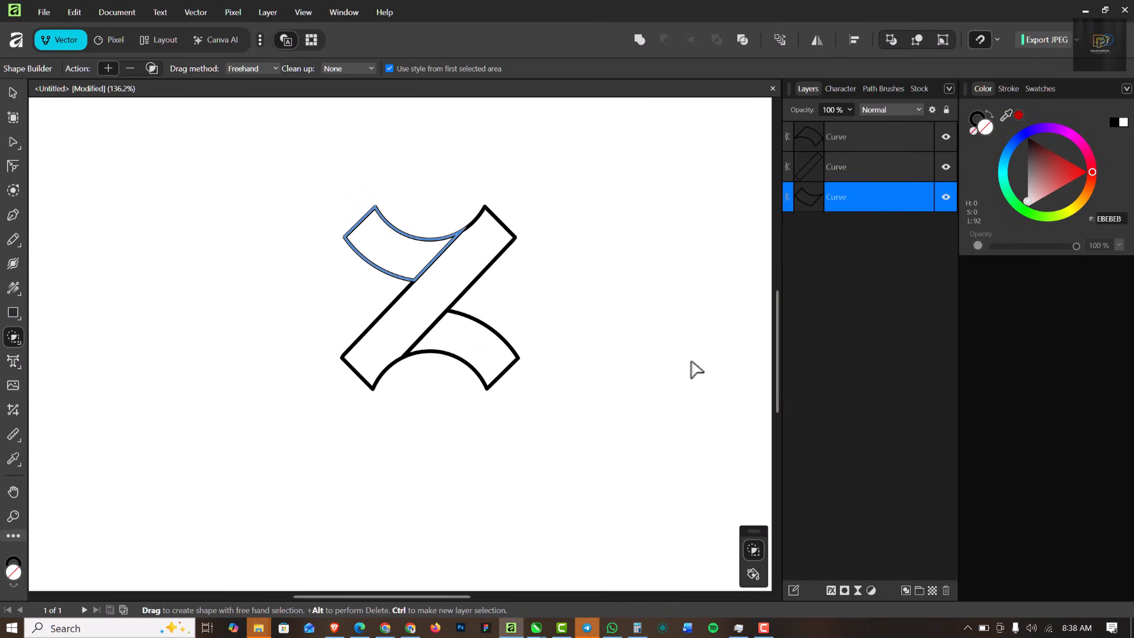
# Switch to the Move tool and check the assembled three-shape figure up close and on the whole page
pyautogui.click(12, 93)
pyautogui.click(506, 393)
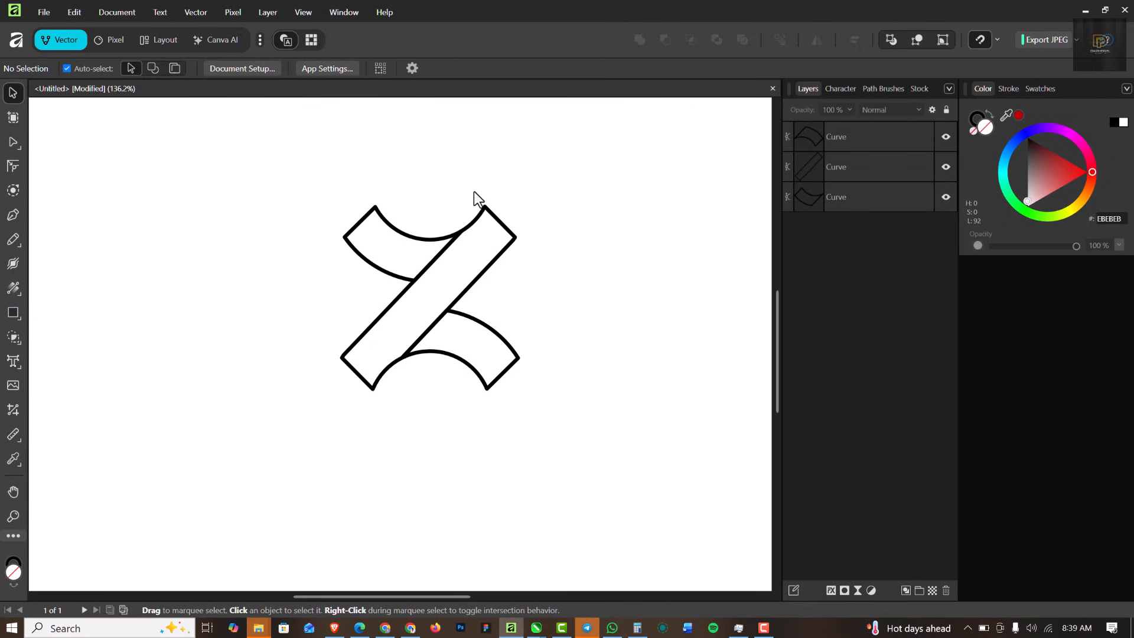
pyautogui.click(423, 243)
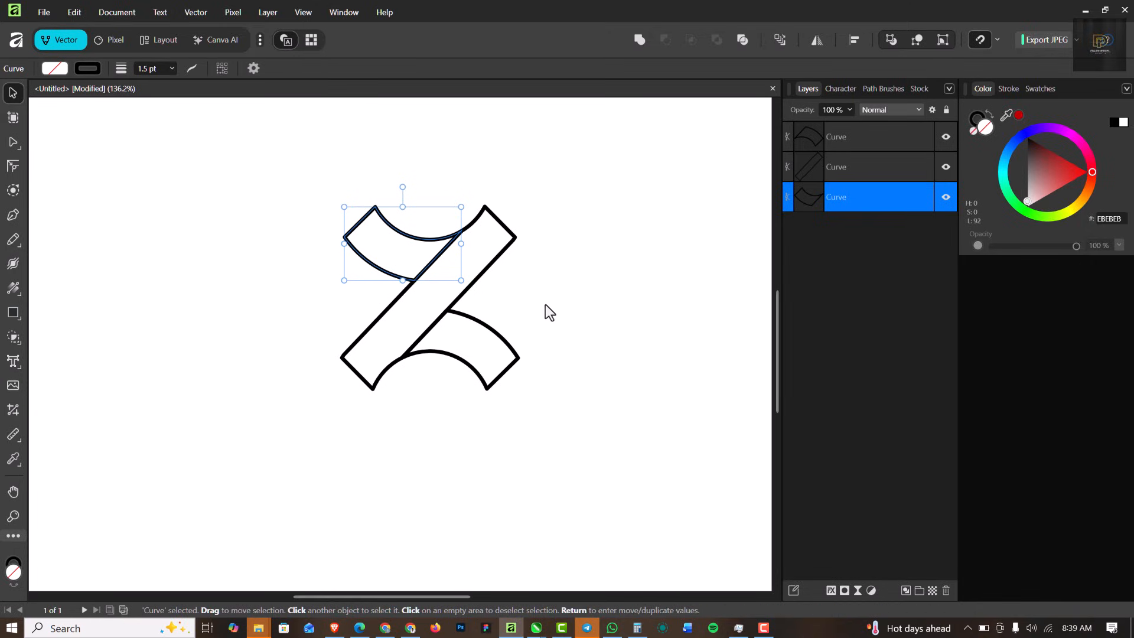
pyautogui.click(586, 264)
pyautogui.scroll(-5, 584, 264)
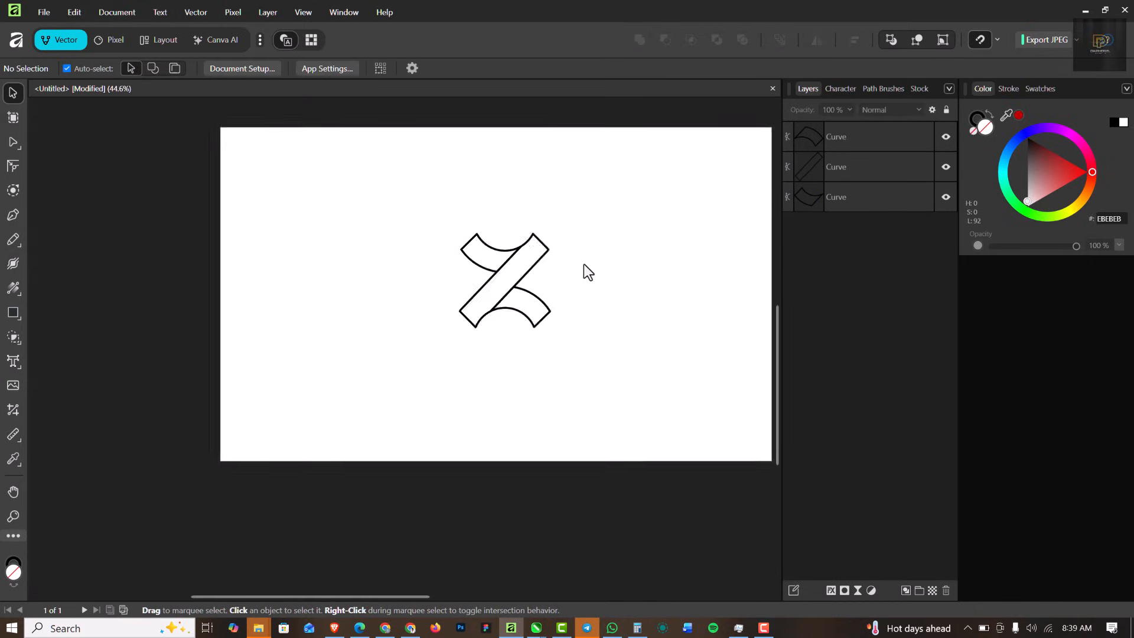
pyautogui.scroll(5, 554, 286)
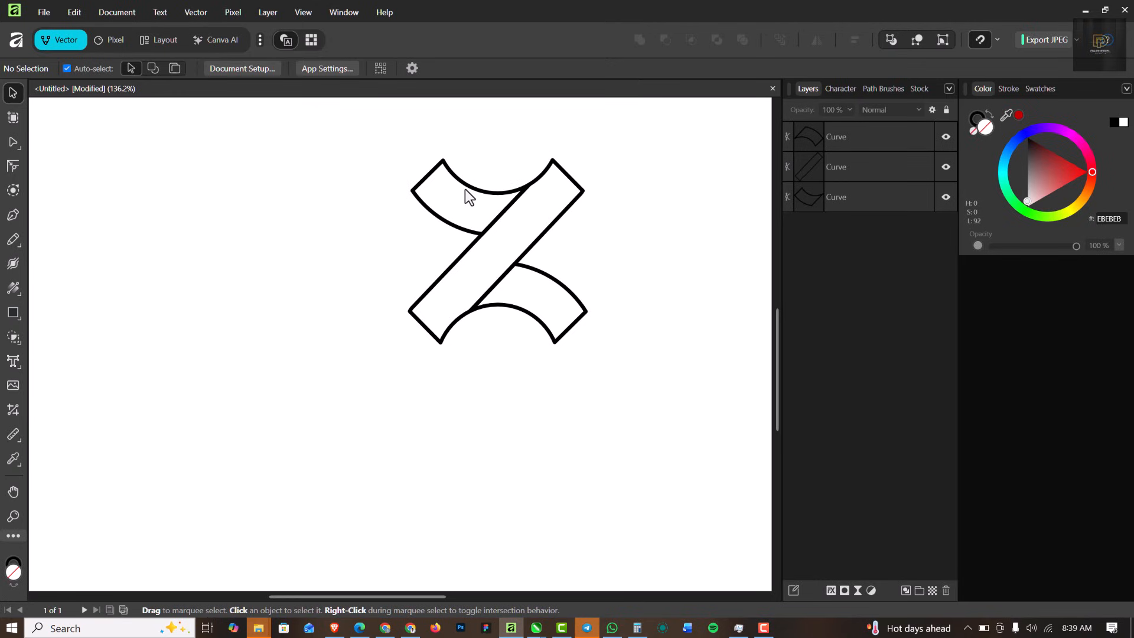
# Fill all three shapes with red CD0E0E and remove their black outlines
pyautogui.click(470, 183)
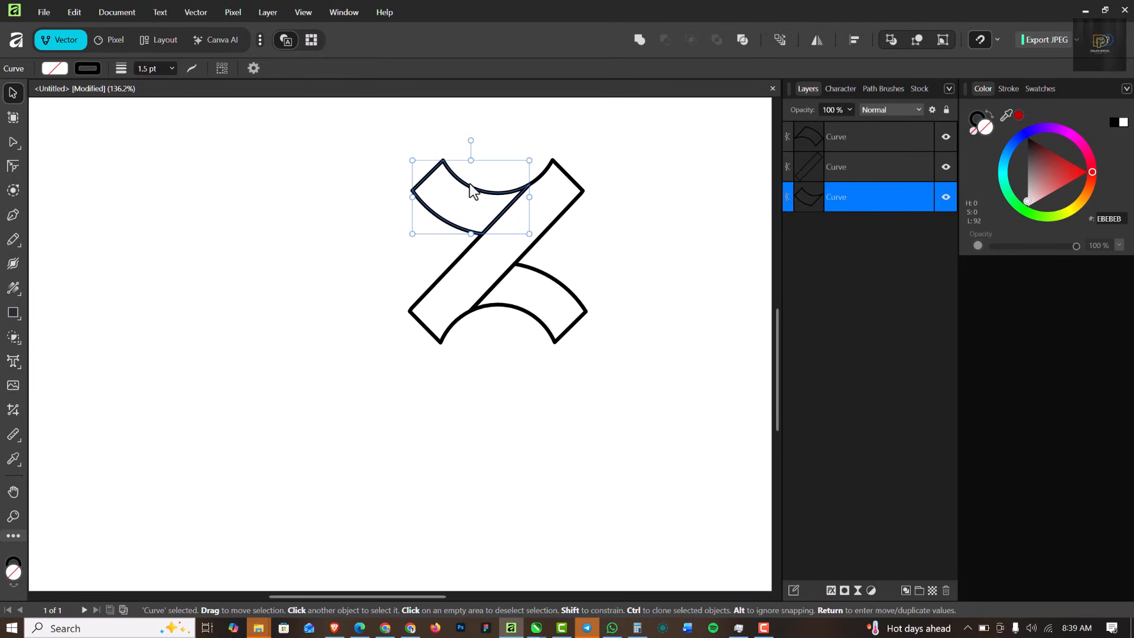
pyautogui.click(979, 118)
pyautogui.click(985, 129)
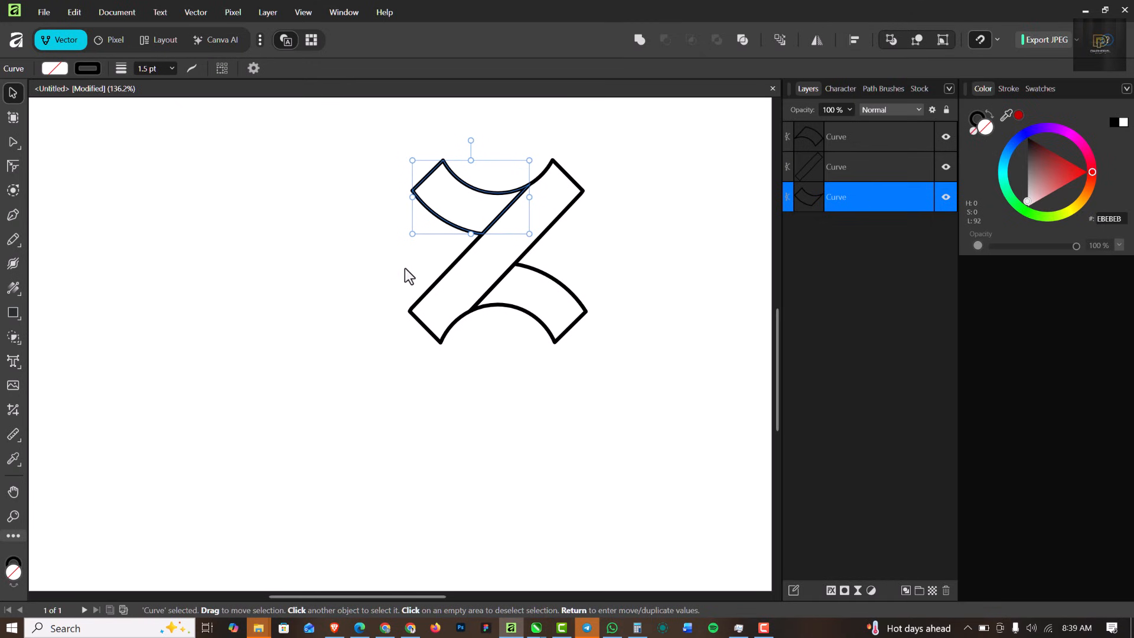
pyautogui.moveTo(369, 141); pyautogui.dragTo(637, 386)
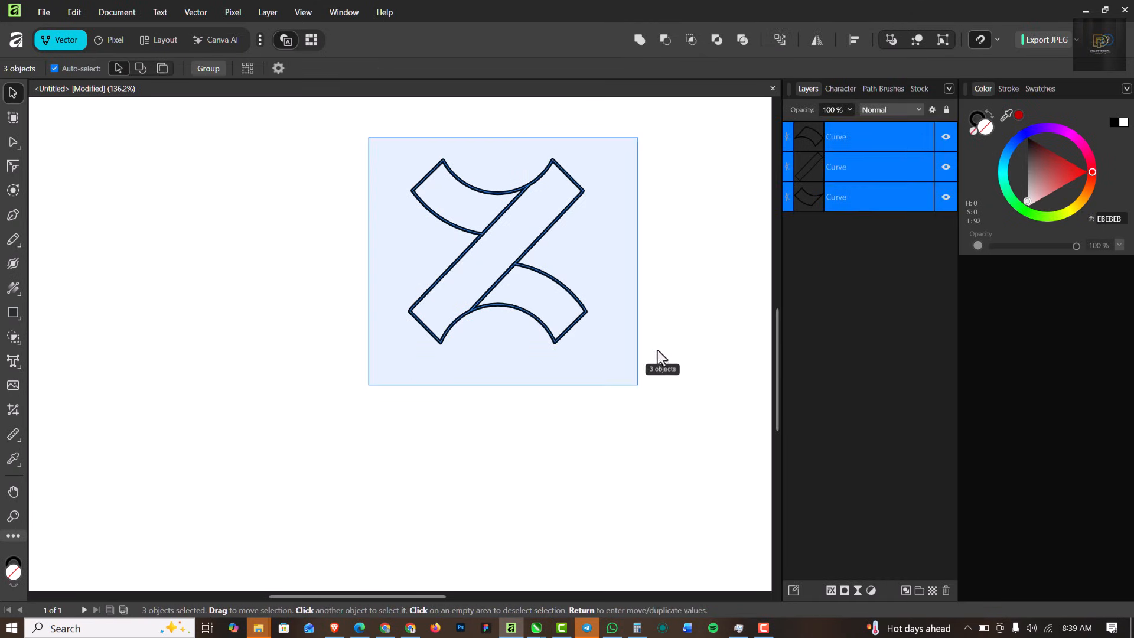
pyautogui.click(1072, 167)
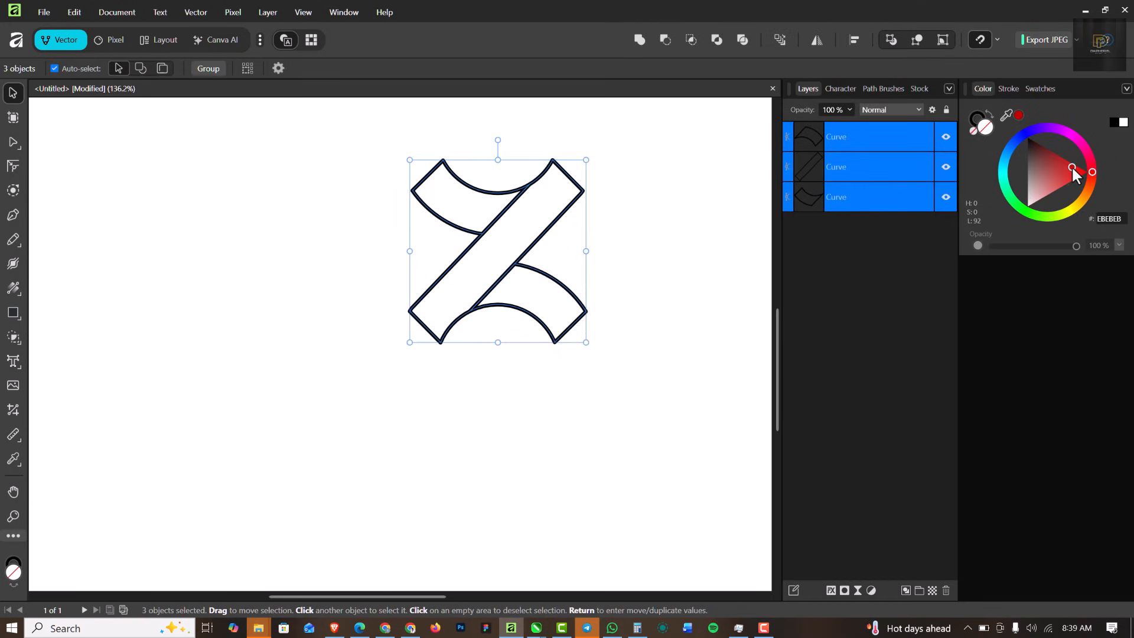
pyautogui.click(977, 121)
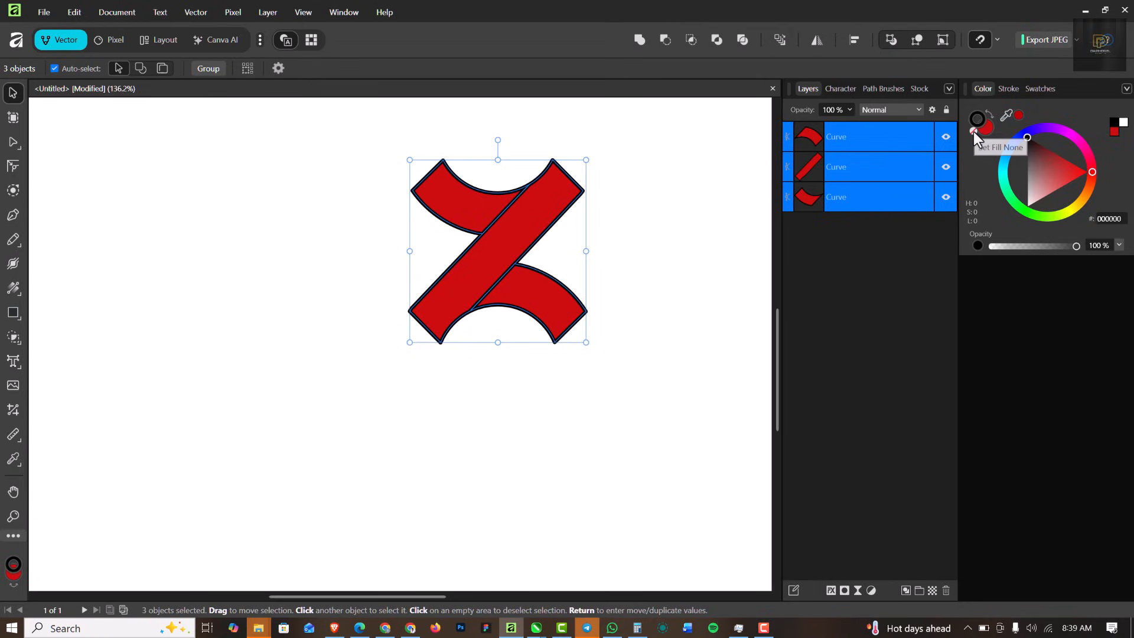
pyautogui.click(973, 131)
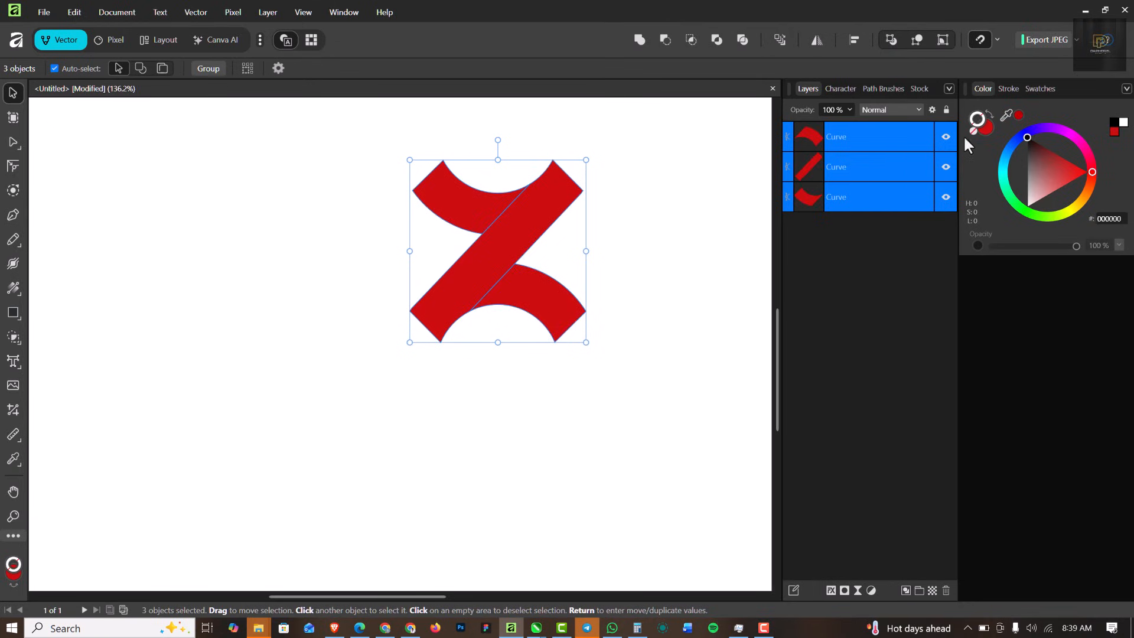
# Replace the fill of all three shapes with the black-to-red gradient from the Resource Boy swatch set
pyautogui.click(986, 125)
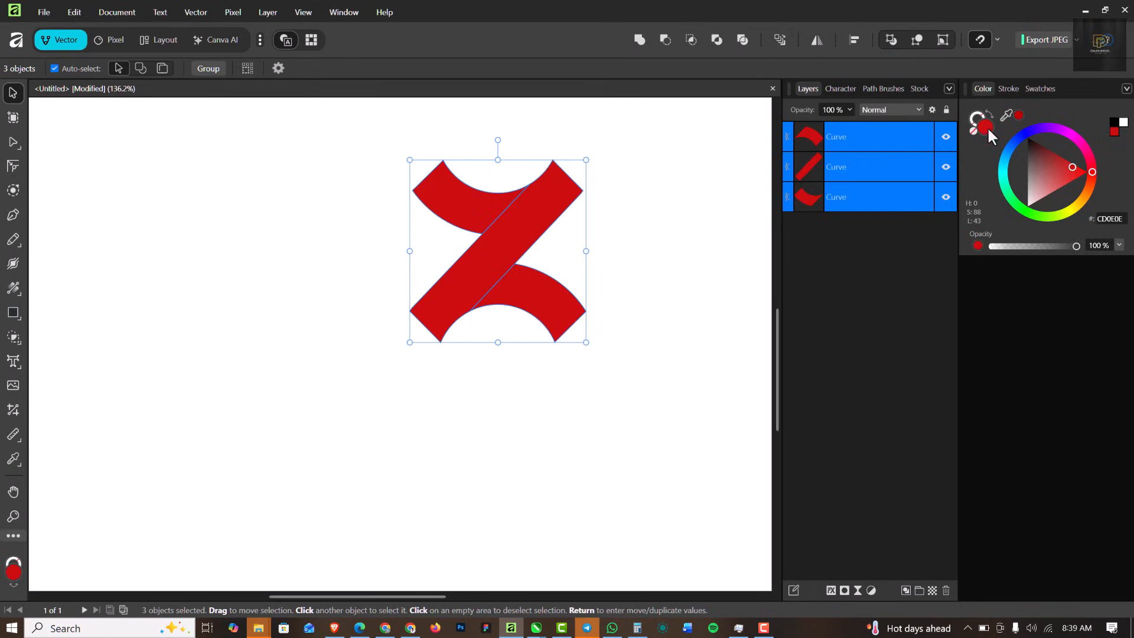
pyautogui.click(1038, 87)
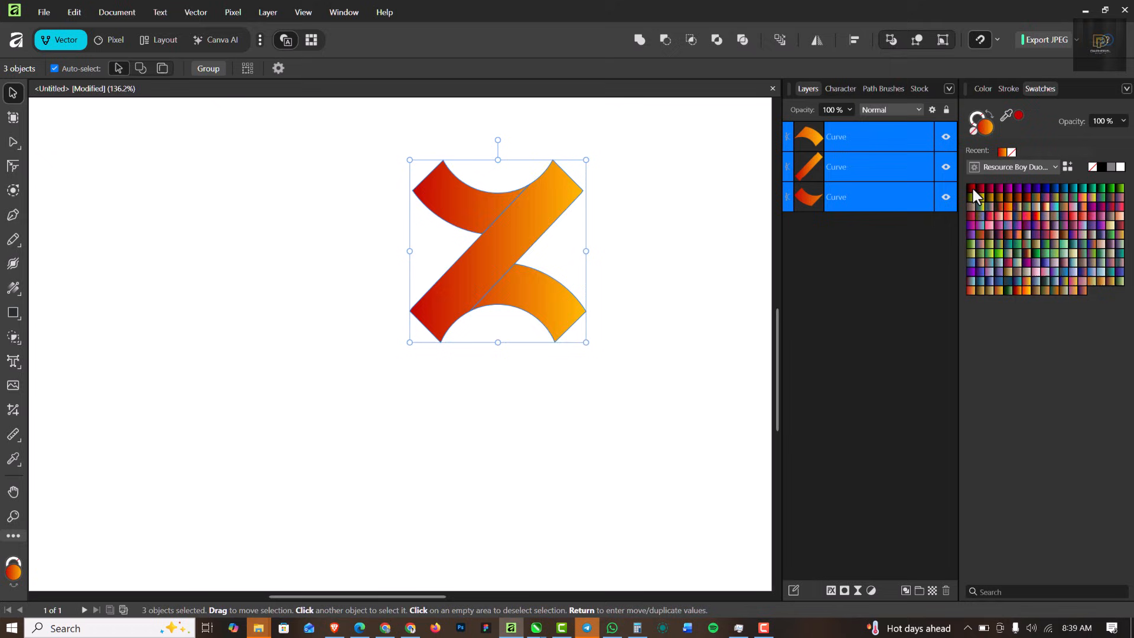
pyautogui.click(968, 187)
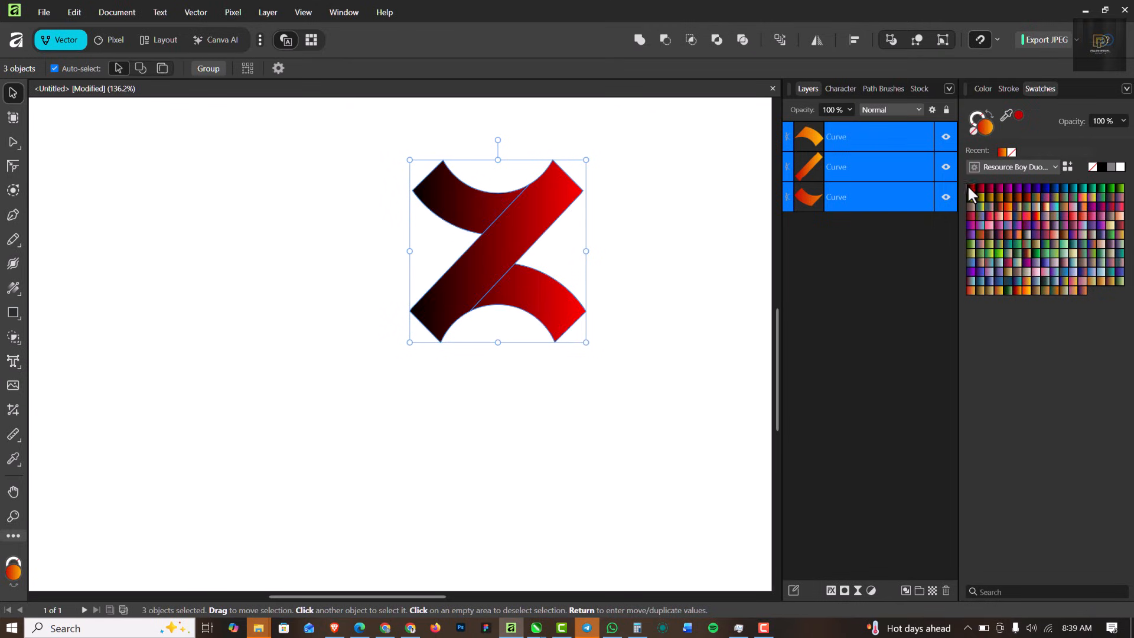
pyautogui.click(645, 242)
# Select all three shapes and enlarge the logo proportionally around its centre to about twice its size
pyautogui.scroll(-3, 480, 272)
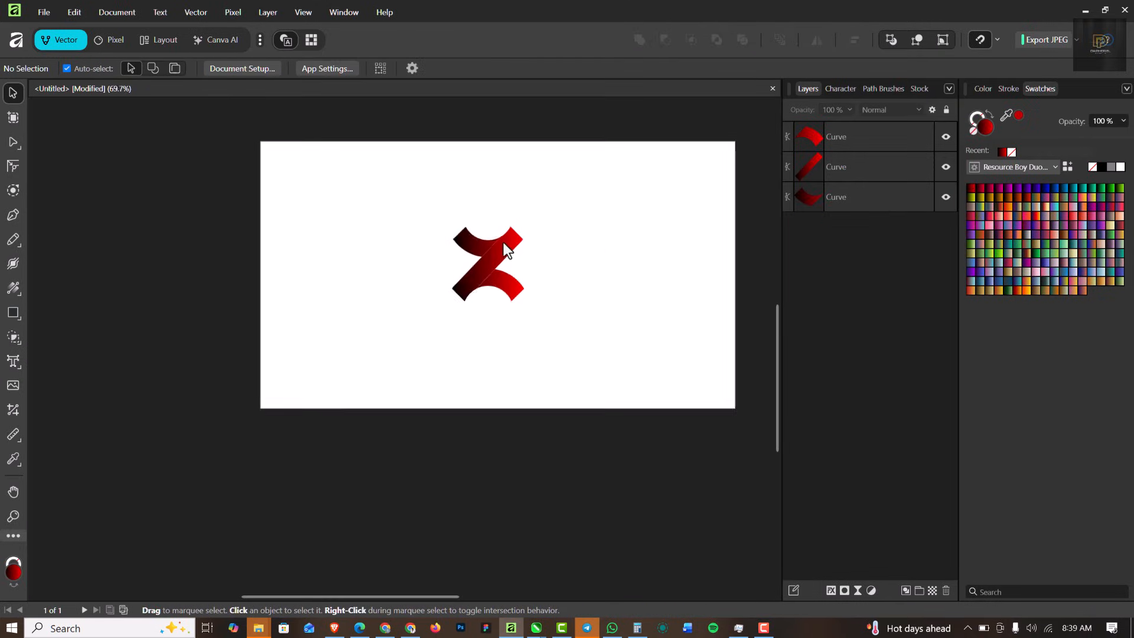
pyautogui.scroll(2, 505, 246)
pyautogui.moveTo(620, 195); pyautogui.dragTo(401, 360)
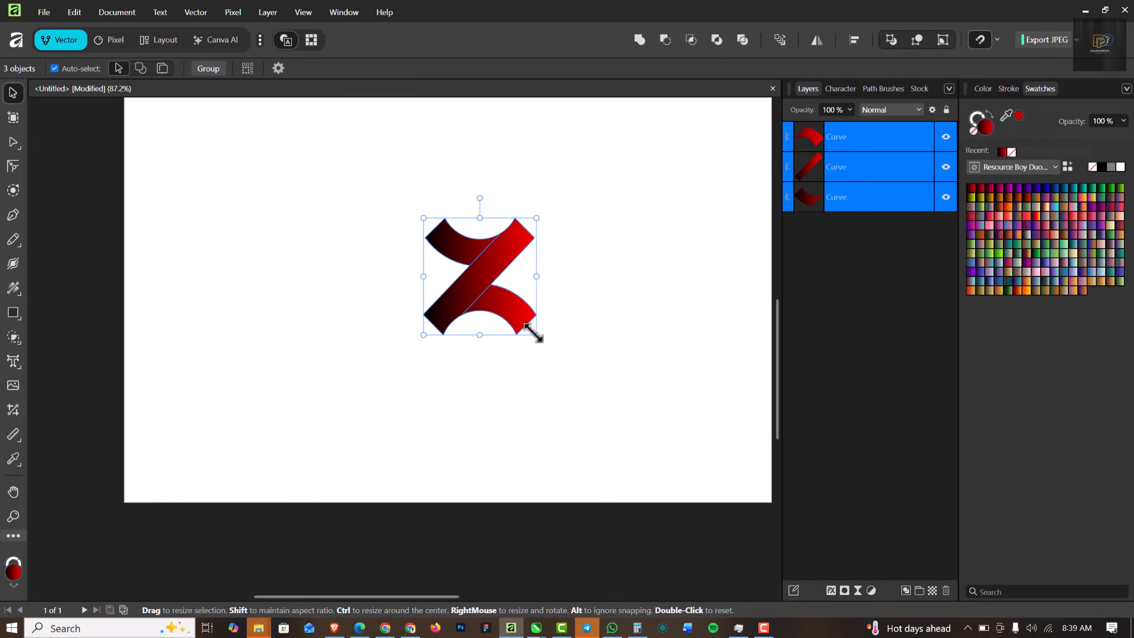
pyautogui.moveTo(572, 355); pyautogui.dragTo(617, 381)
pyautogui.click(685, 332)
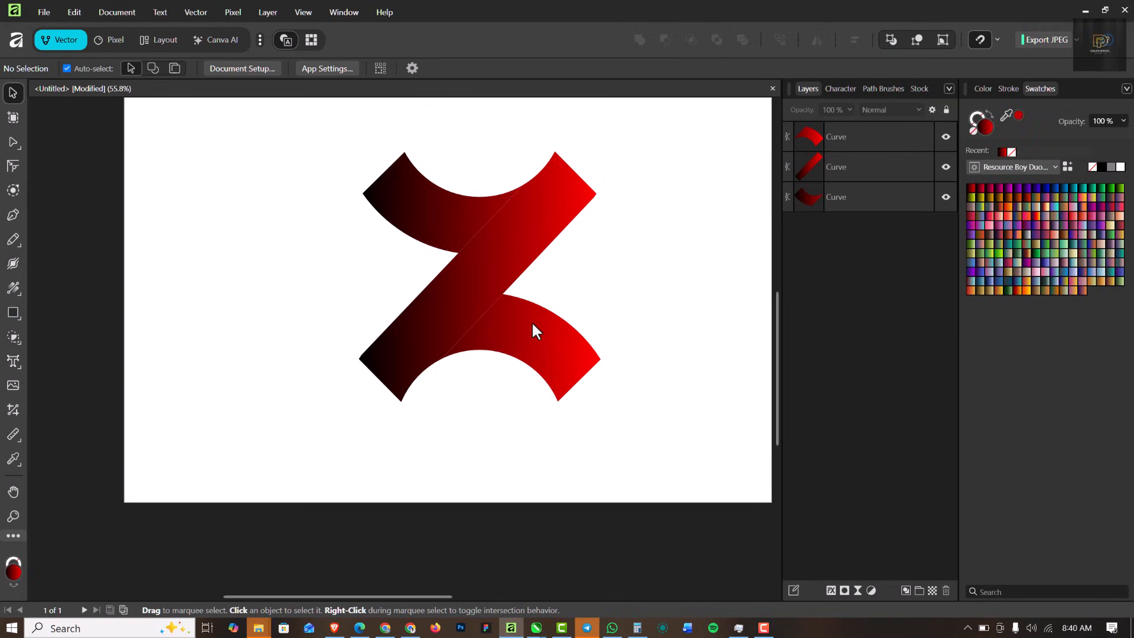
pyautogui.scroll(-2, 530, 330)
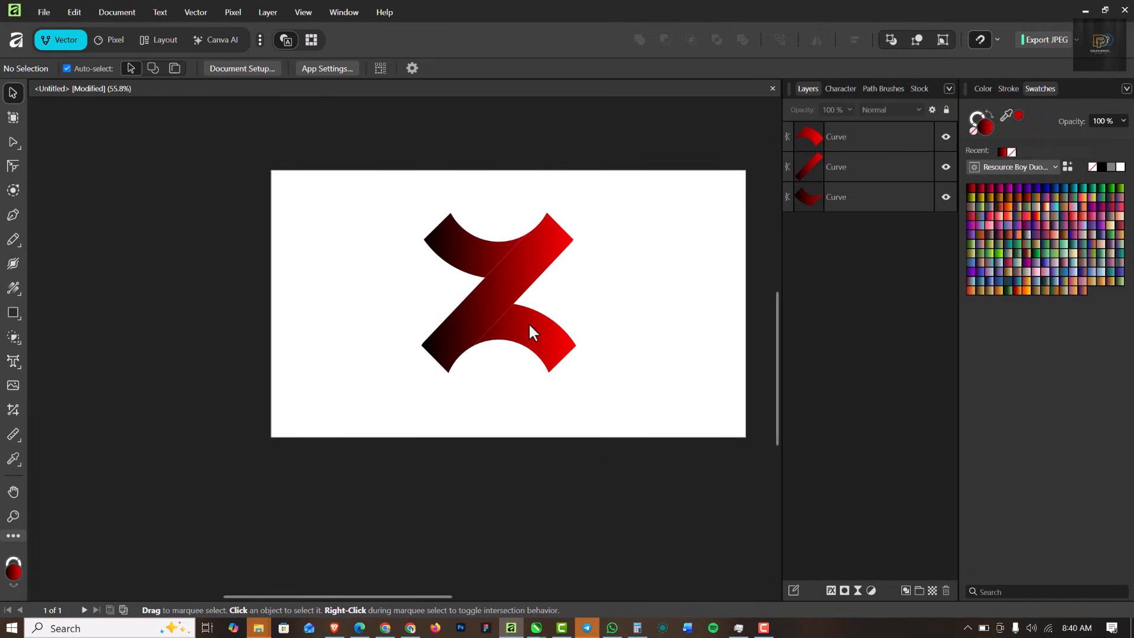